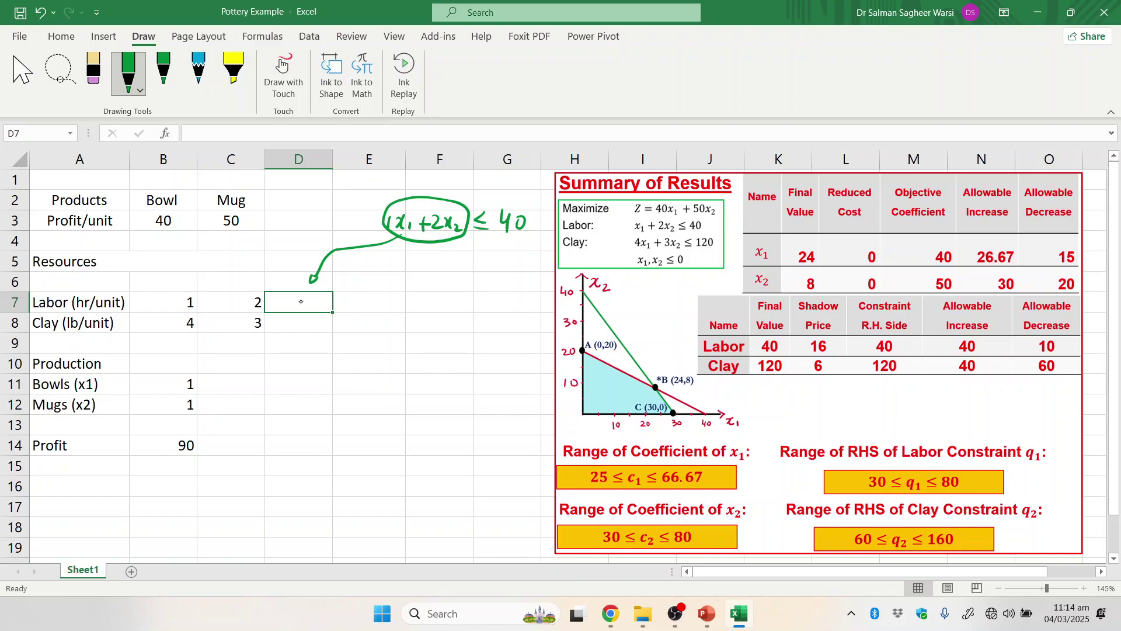
# Handwrite "Usage" above column D, circle the 40, and draw arrows from ≤ to column E, labelled "Constraint", and from 40 to column F
pyautogui.moveTo(274, 251)
pyautogui.mouseDown()
pyautogui.moveTo(277, 264)
pyautogui.moveTo(317, 266)
pyautogui.mouseUp()
pyautogui.moveTo(520, 200)
pyautogui.mouseDown()
pyautogui.moveTo(507, 242)
pyautogui.moveTo(518, 199)
pyautogui.mouseUp()
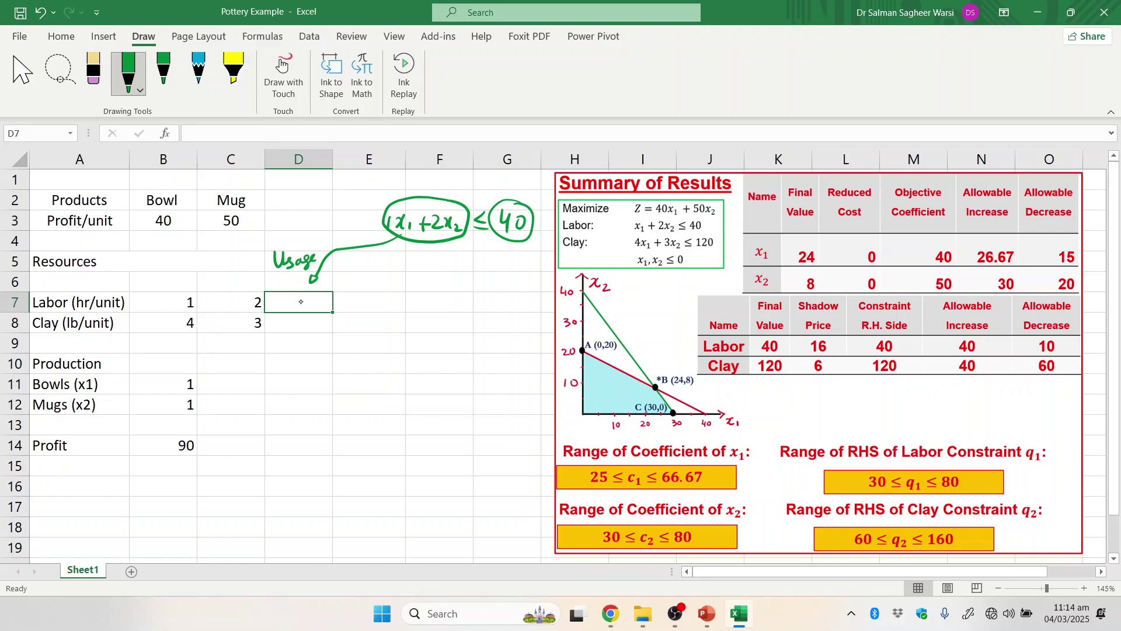
pyautogui.moveTo(507, 240); pyautogui.dragTo(448, 283)
pyautogui.moveTo(480, 230)
pyautogui.mouseDown()
pyautogui.moveTo(459, 251)
pyautogui.moveTo(371, 270)
pyautogui.moveTo(368, 288)
pyautogui.moveTo(362, 266)
pyautogui.moveTo(392, 257)
pyautogui.mouseUp()
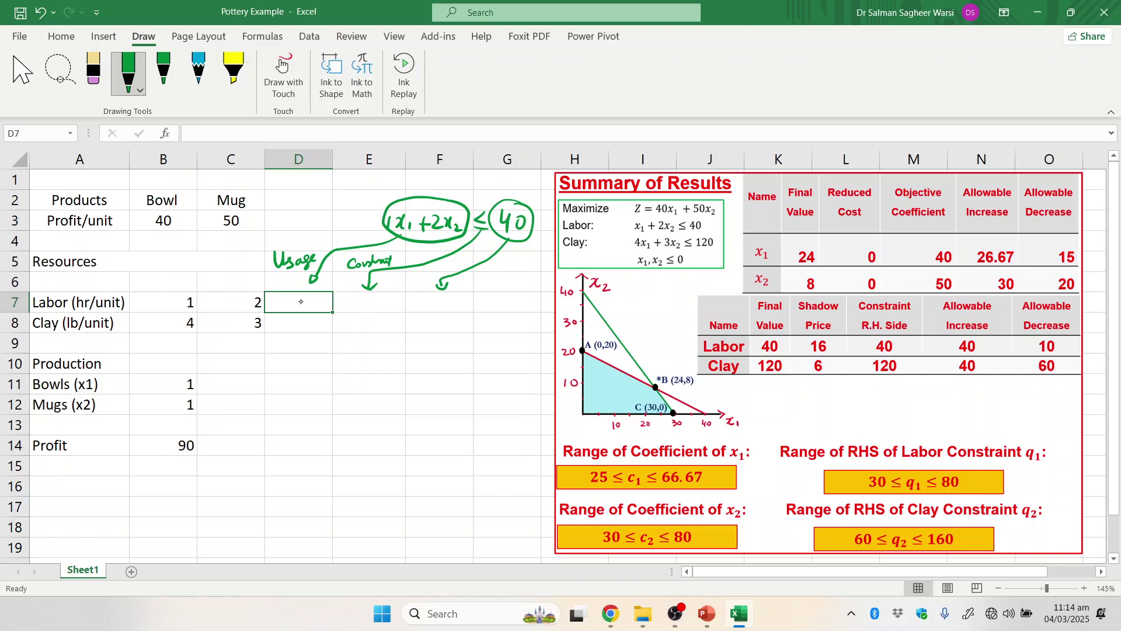
# Handwrite "Available" above column F with 40 in the Labor row and 120 in the Clay row
pyautogui.moveTo(453, 287)
pyautogui.mouseDown()
pyautogui.moveTo(478, 272)
pyautogui.moveTo(502, 283)
pyautogui.mouseUp()
pyautogui.moveTo(427, 294)
pyautogui.mouseDown()
pyautogui.moveTo(453, 293)
pyautogui.moveTo(434, 306)
pyautogui.mouseUp()
pyautogui.moveTo(432, 300)
pyautogui.mouseDown()
pyautogui.moveTo(431, 312)
pyautogui.moveTo(438, 305)
pyautogui.mouseUp()
pyautogui.moveTo(426, 318)
pyautogui.mouseDown()
pyautogui.moveTo(426, 330)
pyautogui.moveTo(447, 331)
pyautogui.moveTo(450, 317)
pyautogui.mouseUp()
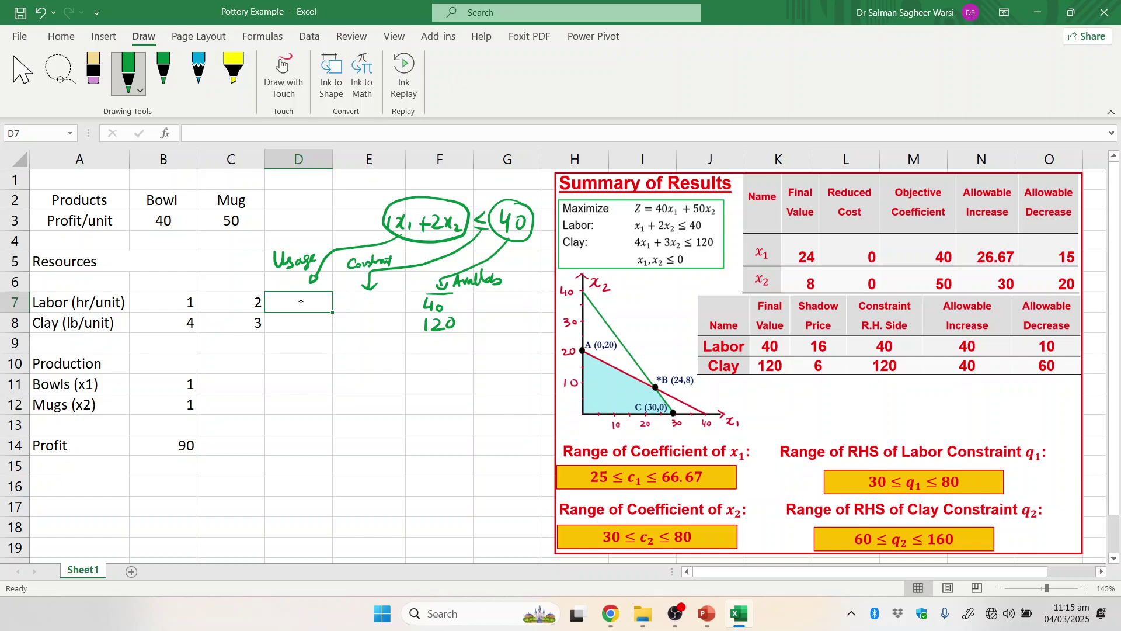
# Circle the labor coefficients 1 and 2 in ink and link them to the Bowls and Mugs quantities, adding a plus sign and x1, x2 labels
pyautogui.moveTo(188, 285)
pyautogui.mouseDown()
pyautogui.moveTo(181, 310)
pyautogui.moveTo(202, 282)
pyautogui.moveTo(151, 337)
pyautogui.moveTo(193, 397)
pyautogui.moveTo(198, 369)
pyautogui.moveTo(154, 377)
pyautogui.mouseUp()
pyautogui.moveTo(196, 347)
pyautogui.mouseDown()
pyautogui.moveTo(211, 346)
pyautogui.moveTo(204, 355)
pyautogui.mouseUp()
pyautogui.moveTo(252, 288)
pyautogui.mouseDown()
pyautogui.moveTo(250, 313)
pyautogui.moveTo(262, 311)
pyautogui.moveTo(206, 400)
pyautogui.moveTo(137, 417)
pyautogui.mouseUp()
pyautogui.moveTo(155, 412); pyautogui.dragTo(165, 416)
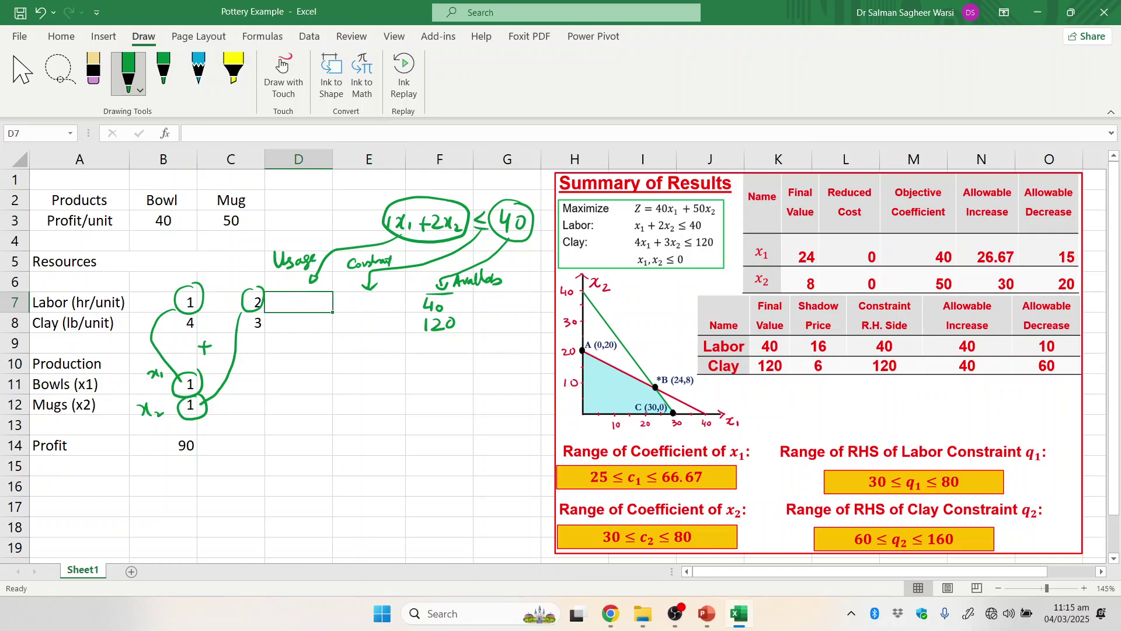
# Enter the labor usage formula =B7*B11+C7*B12 in cell D7
pyautogui.write('=')
pyautogui.press('Left')
pyautogui.press('Left')
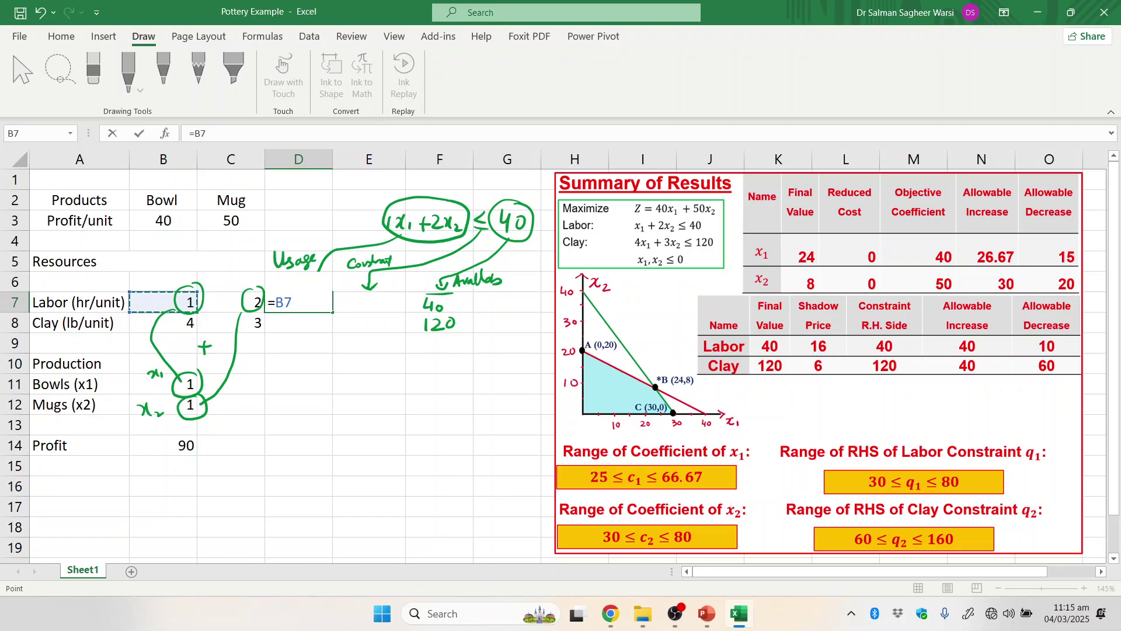
pyautogui.write('*')
pyautogui.press('Down')
pyautogui.press('Down')
pyautogui.press('Down')
pyautogui.press('Down')
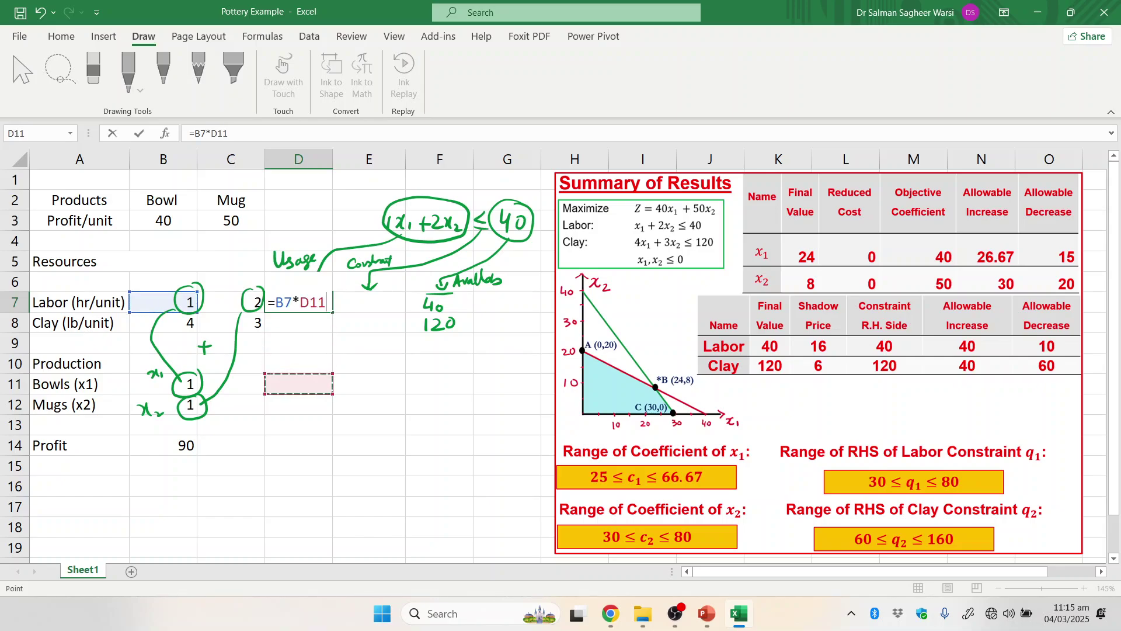
pyautogui.press('Left')
pyautogui.press('Left')
pyautogui.write('+')
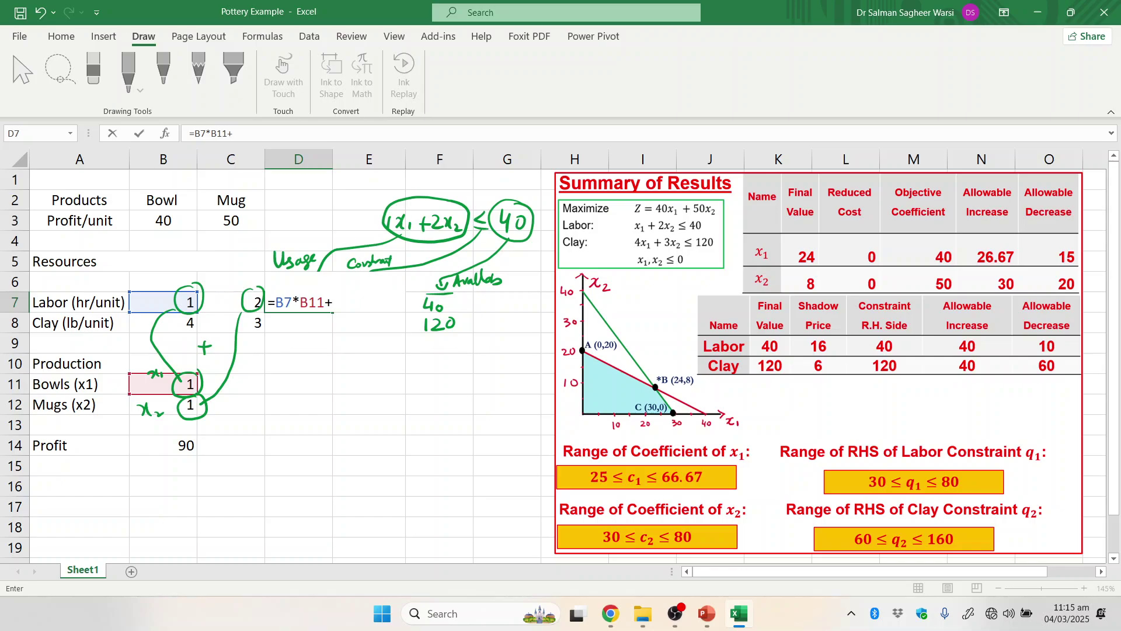
pyautogui.press('Left')
pyautogui.press('Left')
pyautogui.press('Right')
pyautogui.write('+')
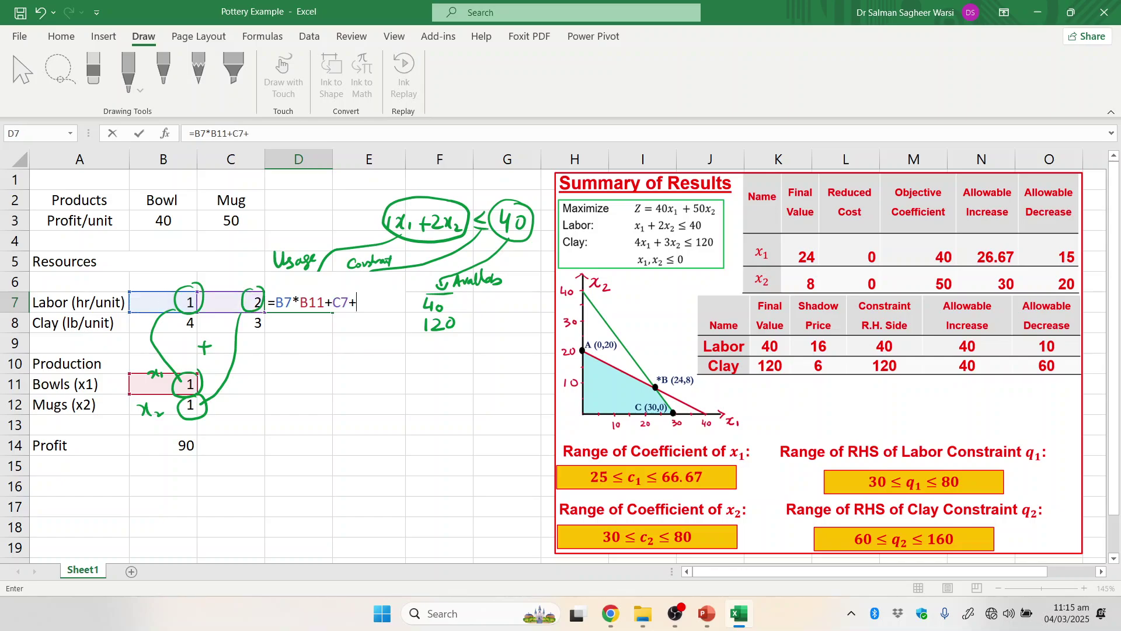
pyautogui.press('BackSpace')
pyautogui.write('*')
pyautogui.press('Down')
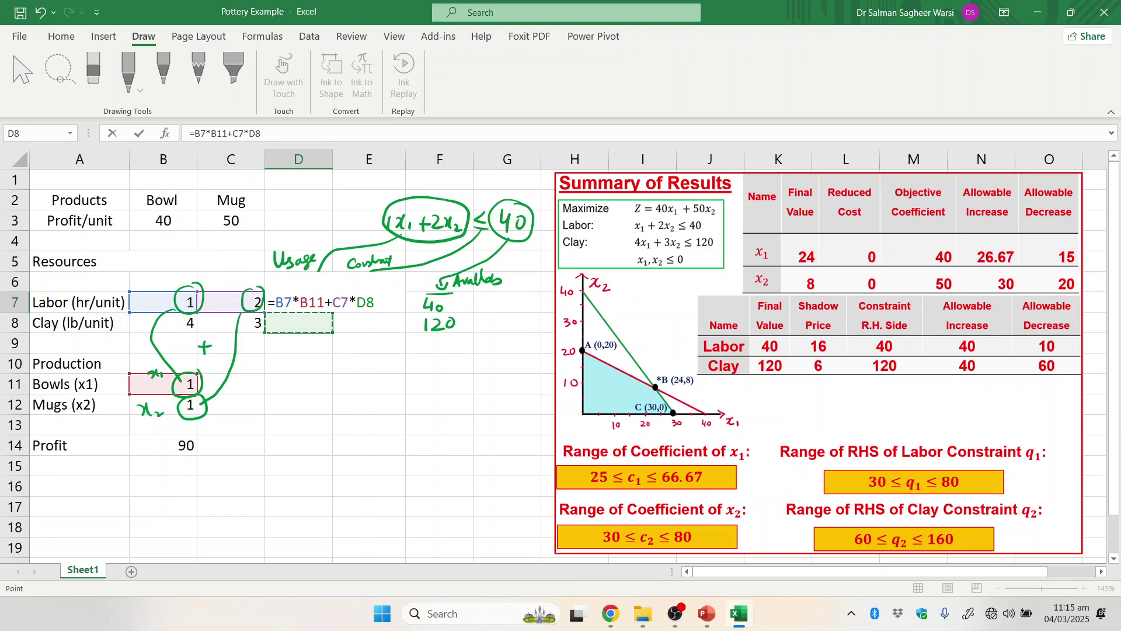
pyautogui.press('Left')
pyautogui.press('Down')
pyautogui.press('Down')
pyautogui.press('Down')
pyautogui.press('Down')
pyautogui.press('Left')
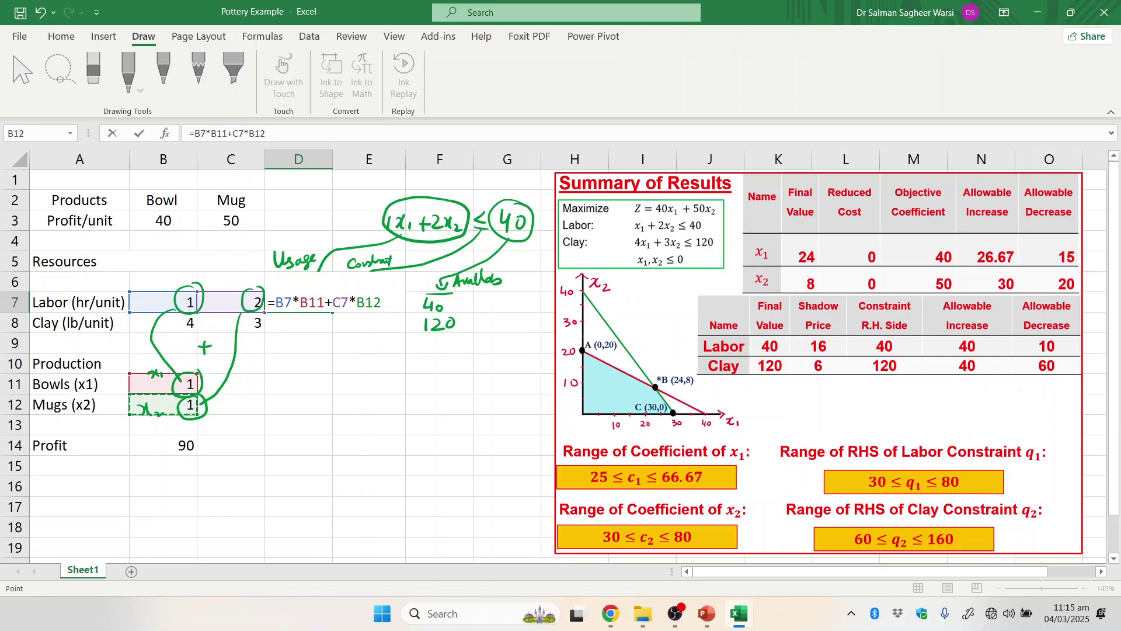
pyautogui.press('Return')
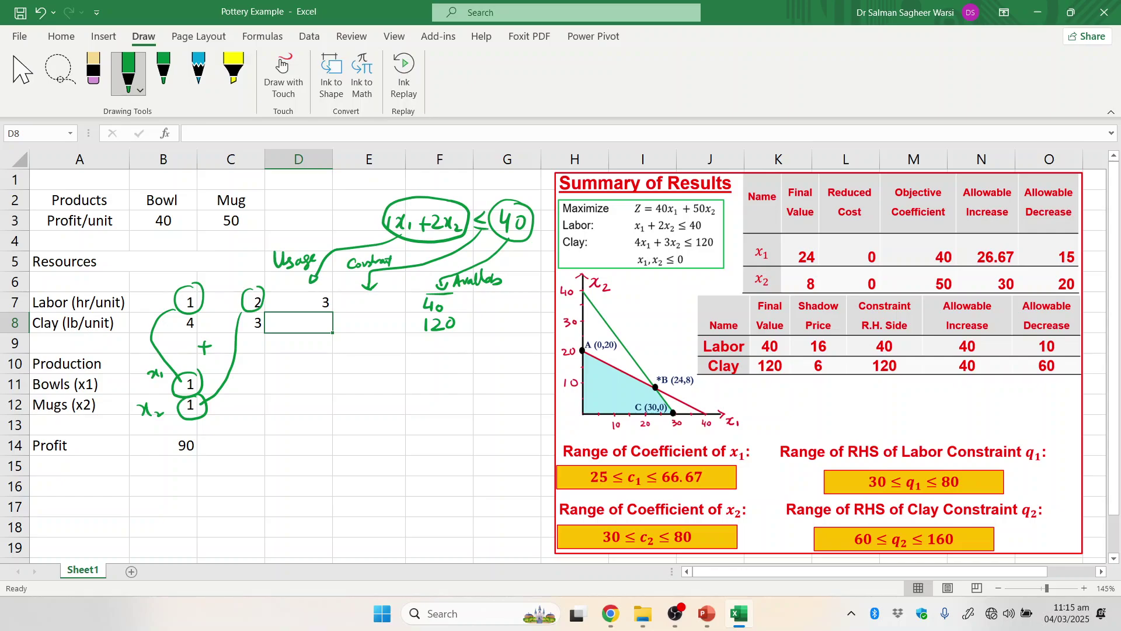
# Review the labor coefficients in row 7, the production quantities and the usage formula in D7
pyautogui.press('Up')
pyautogui.press('Left')
pyautogui.press('Left')
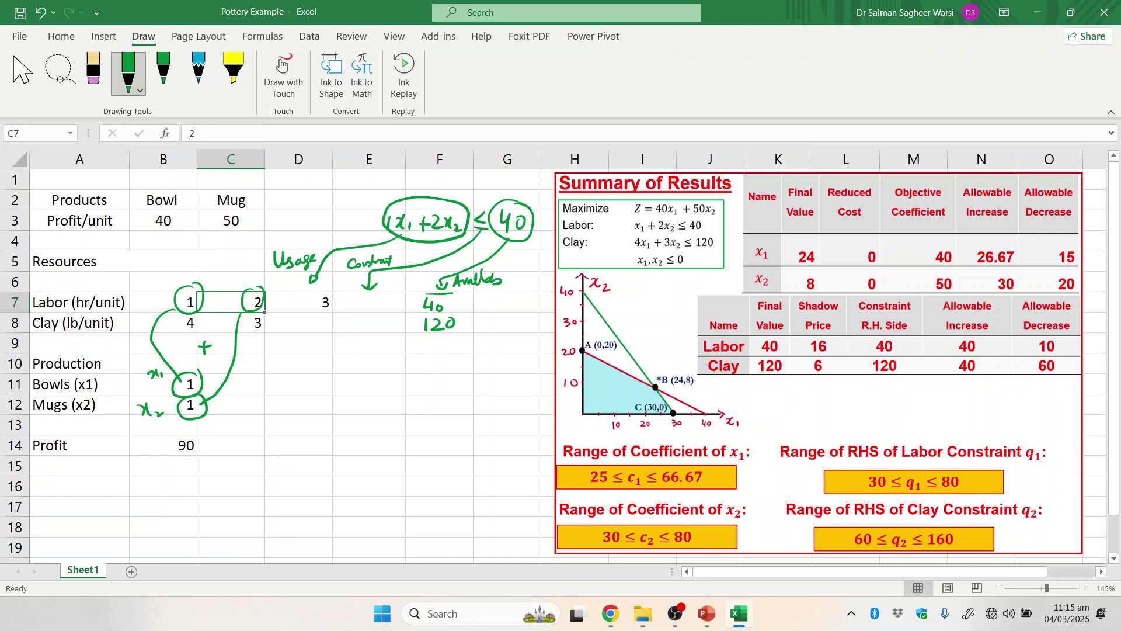
pyautogui.press('Right')
pyautogui.press('Right')
pyautogui.press('Down')
pyautogui.press('Down')
pyautogui.press('Left')
pyautogui.press('Left')
pyautogui.press('Left')
pyautogui.press('Down')
pyautogui.press('Down')
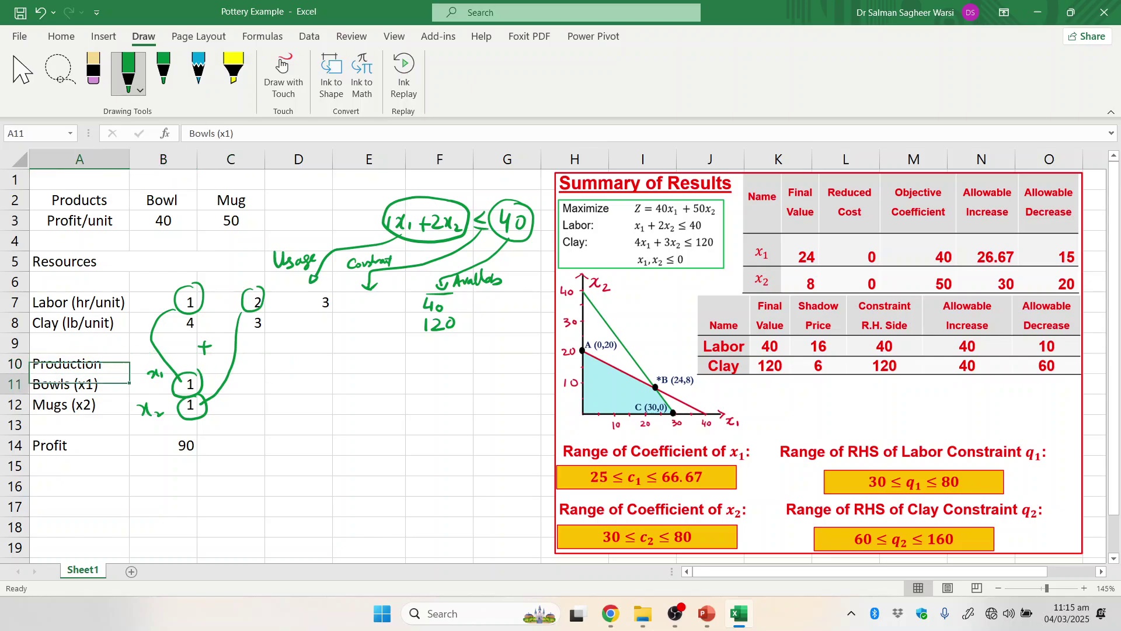
pyautogui.press('Right')
pyautogui.press('Down')
pyautogui.press('Right')
pyautogui.press('Up')
pyautogui.press('Up')
pyautogui.press('Up')
pyautogui.press('Down')
pyautogui.press('Down')
pyautogui.press('Down')
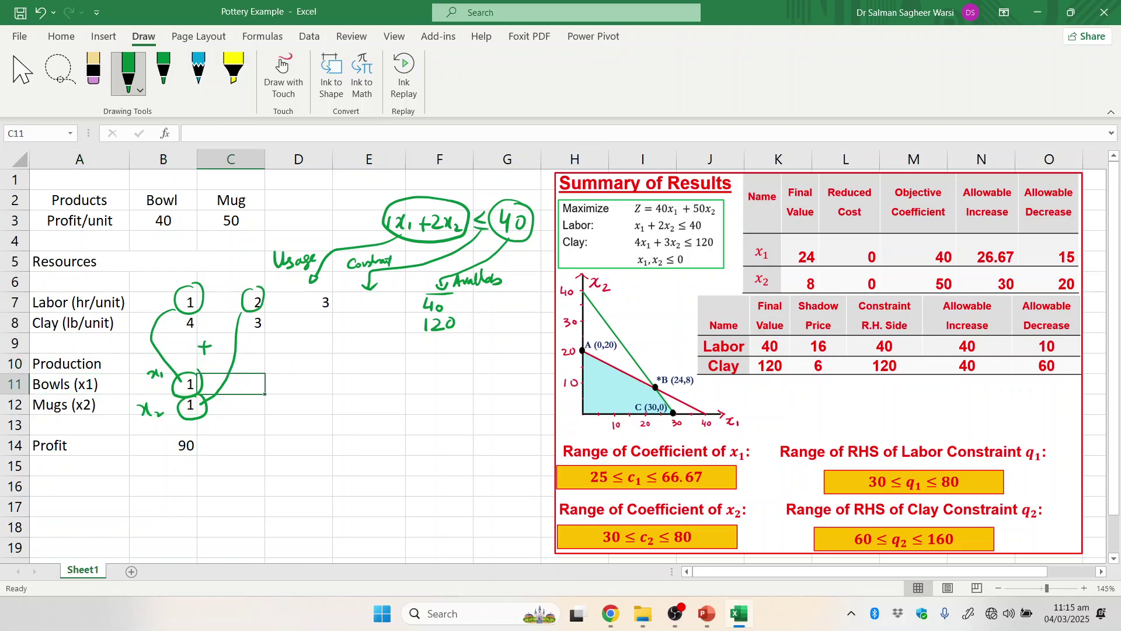
pyautogui.press('Left')
pyautogui.press('Up')
pyautogui.press('Up')
pyautogui.press('Up')
pyautogui.press('Up')
pyautogui.press('Up')
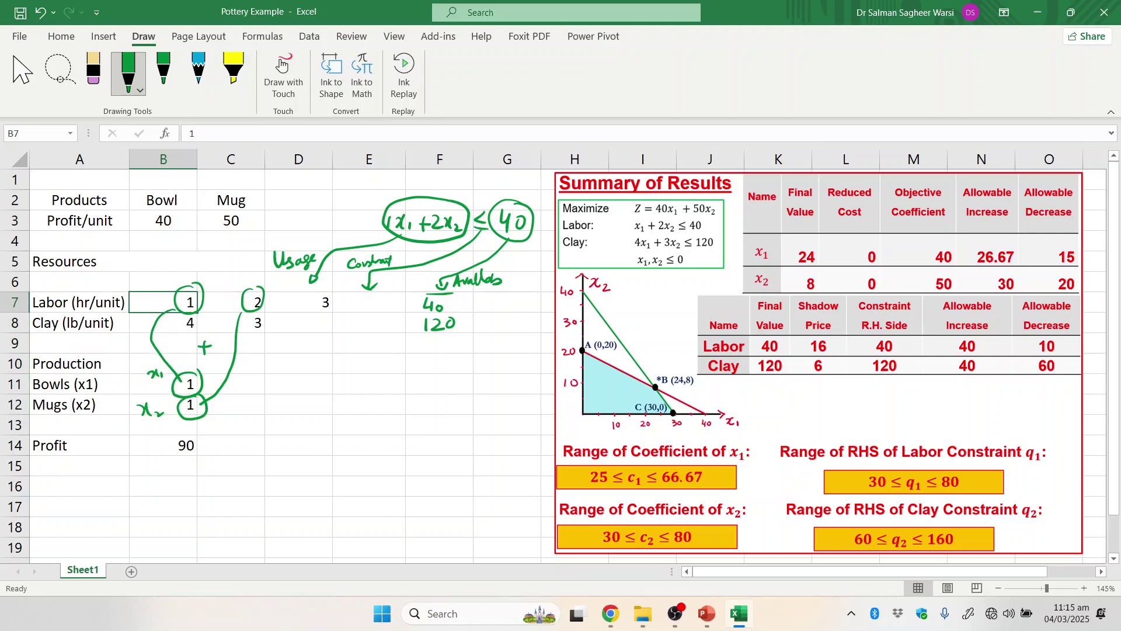
pyautogui.press('Right')
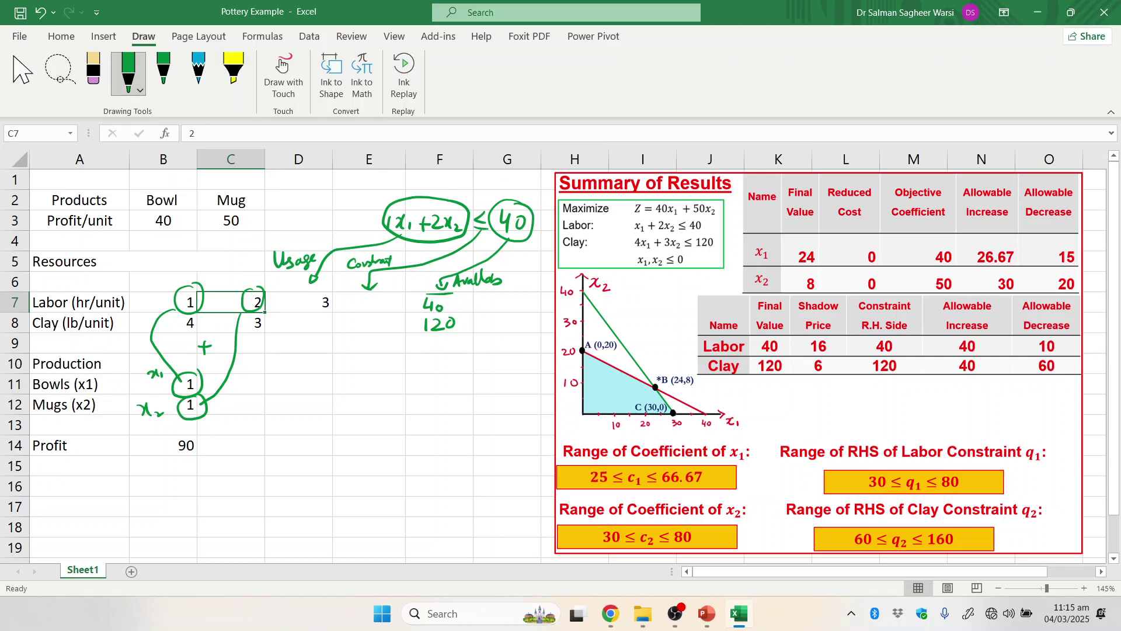
pyautogui.press('Right')
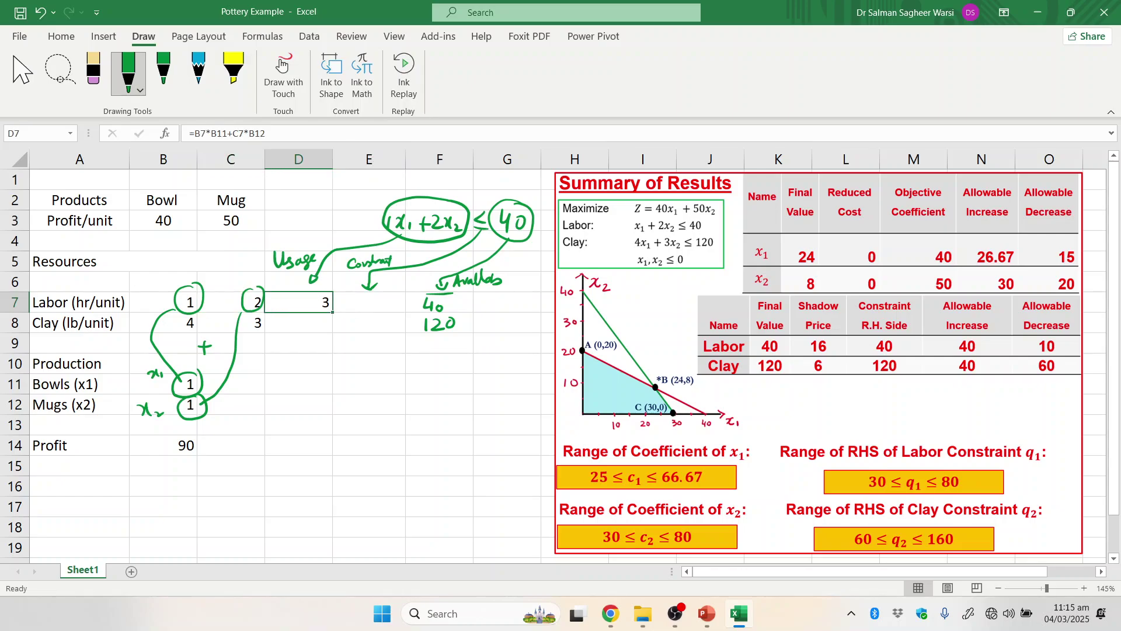
pyautogui.press('Down')
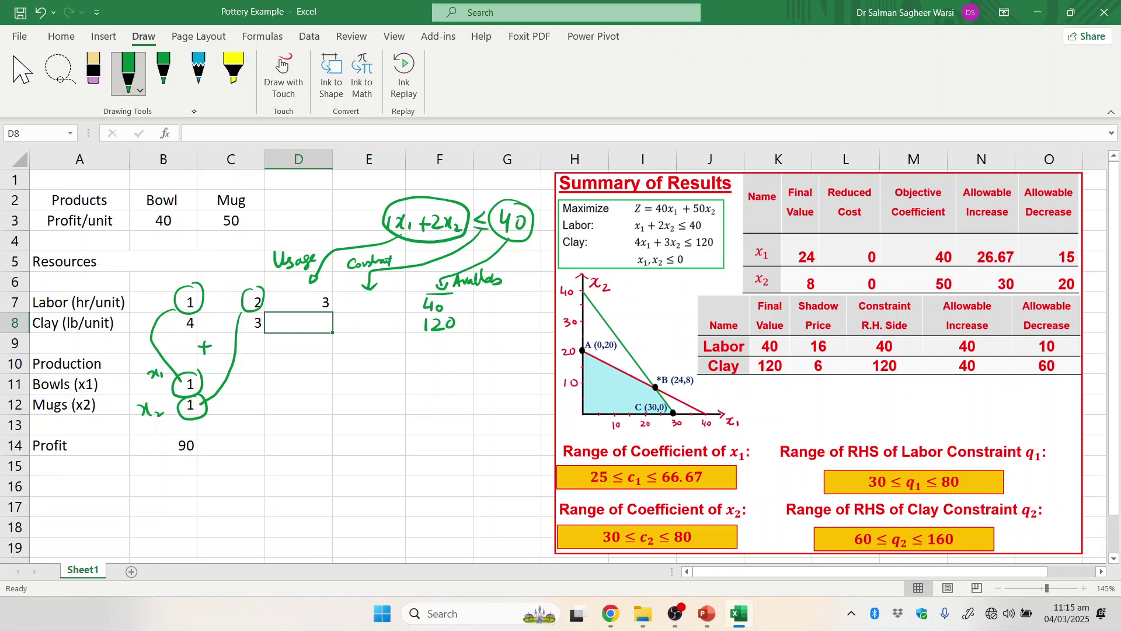
# Set the pen colour to red, handwrite 4x1+3x2 ≤ 120 near row 11, and link its 120 to the handwritten 120 in column F
pyautogui.click(140, 90)
pyautogui.click(152, 214)
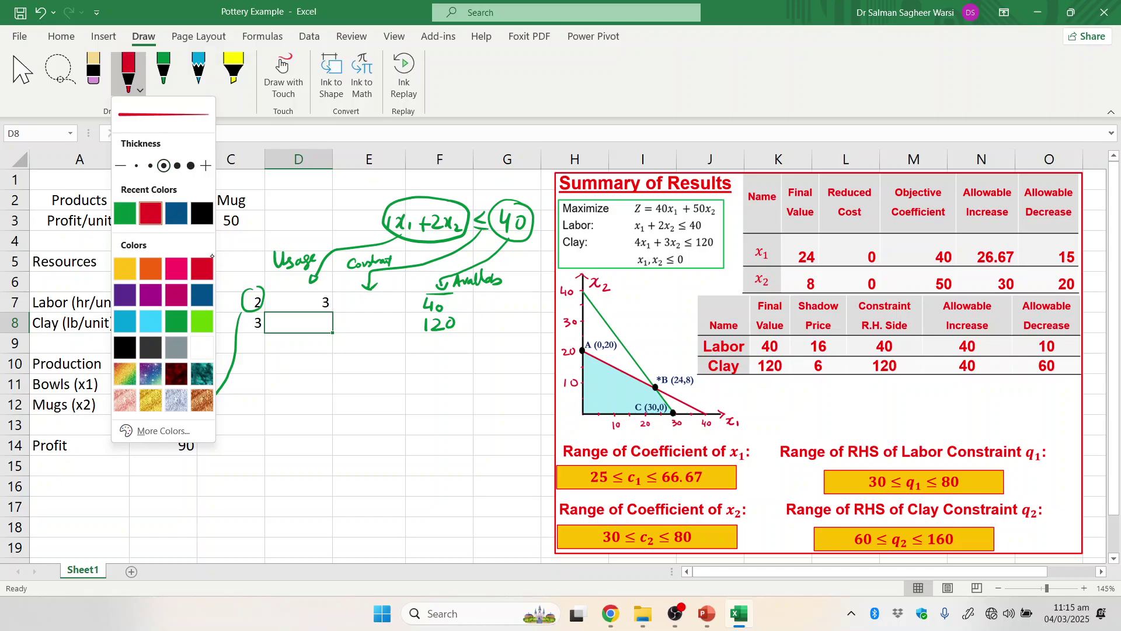
pyautogui.press('Escape')
pyautogui.moveTo(391, 366); pyautogui.dragTo(399, 389)
pyautogui.moveTo(405, 380); pyautogui.dragTo(405, 392)
pyautogui.moveTo(419, 384); pyautogui.dragTo(440, 383)
pyautogui.moveTo(432, 378)
pyautogui.mouseDown()
pyautogui.moveTo(432, 394)
pyautogui.moveTo(460, 389)
pyautogui.mouseUp()
pyautogui.moveTo(459, 378); pyautogui.dragTo(450, 391)
pyautogui.moveTo(462, 385); pyautogui.dragTo(504, 392)
pyautogui.moveTo(508, 376)
pyautogui.mouseDown()
pyautogui.moveTo(508, 396)
pyautogui.moveTo(527, 393)
pyautogui.moveTo(460, 324)
pyautogui.mouseUp()
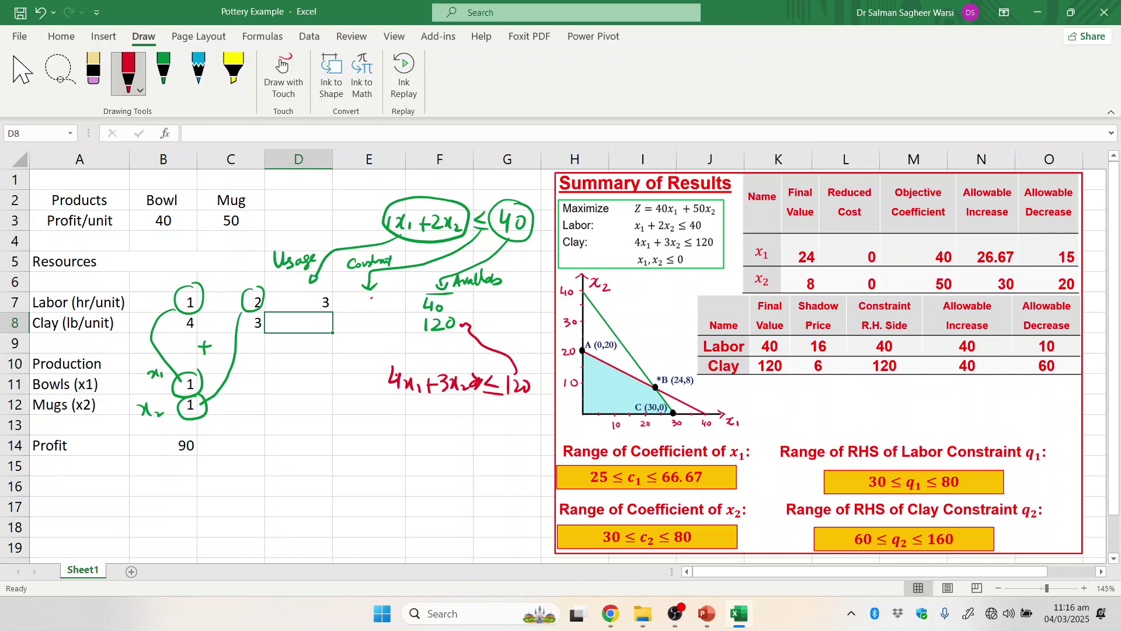
# Handwrite ≤ signs in E7 and E8, then circle 4x1+3x2 and connect it to cell D8
pyautogui.moveTo(372, 299); pyautogui.dragTo(373, 309)
pyautogui.moveTo(358, 312)
pyautogui.mouseDown()
pyautogui.moveTo(373, 311)
pyautogui.moveTo(370, 328)
pyautogui.mouseUp()
pyautogui.moveTo(453, 366)
pyautogui.mouseDown()
pyautogui.moveTo(384, 375)
pyautogui.moveTo(409, 360)
pyautogui.moveTo(335, 329)
pyautogui.mouseUp()
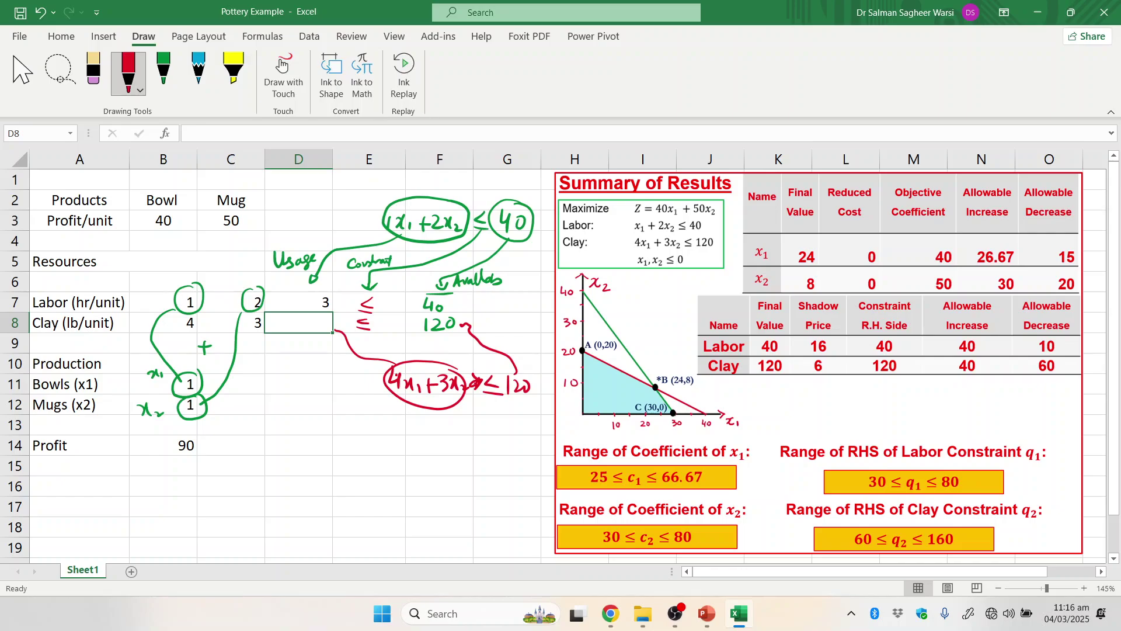
# Circle the clay coefficients 4 and 3 in red and link them to the Bowls and Mugs quantities with a plus sign
pyautogui.moveTo(192, 314)
pyautogui.mouseDown()
pyautogui.moveTo(177, 318)
pyautogui.moveTo(193, 333)
pyautogui.moveTo(198, 316)
pyautogui.moveTo(188, 313)
pyautogui.moveTo(183, 369)
pyautogui.mouseUp()
pyautogui.moveTo(206, 358); pyautogui.dragTo(206, 366)
pyautogui.moveTo(257, 316)
pyautogui.mouseDown()
pyautogui.moveTo(227, 400)
pyautogui.moveTo(212, 405)
pyautogui.mouseUp()
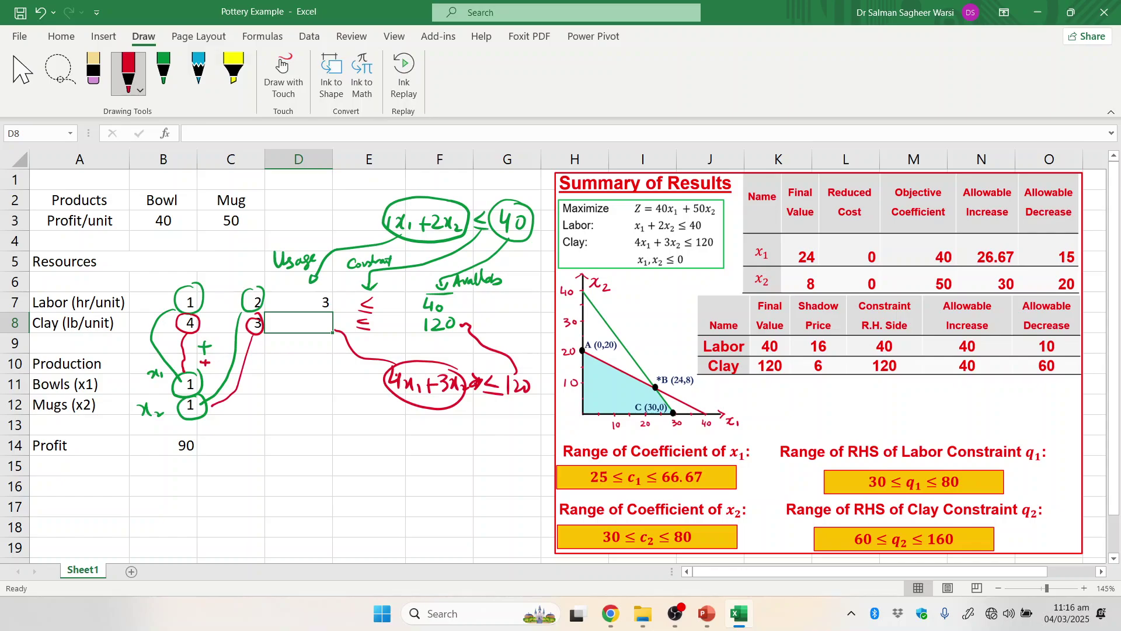
# Enter the clay usage formula =B8*B11+C8*B12 in cell D8
pyautogui.doubleClick(290, 322)
pyautogui.write('=')
pyautogui.press('Left')
pyautogui.press('Left')
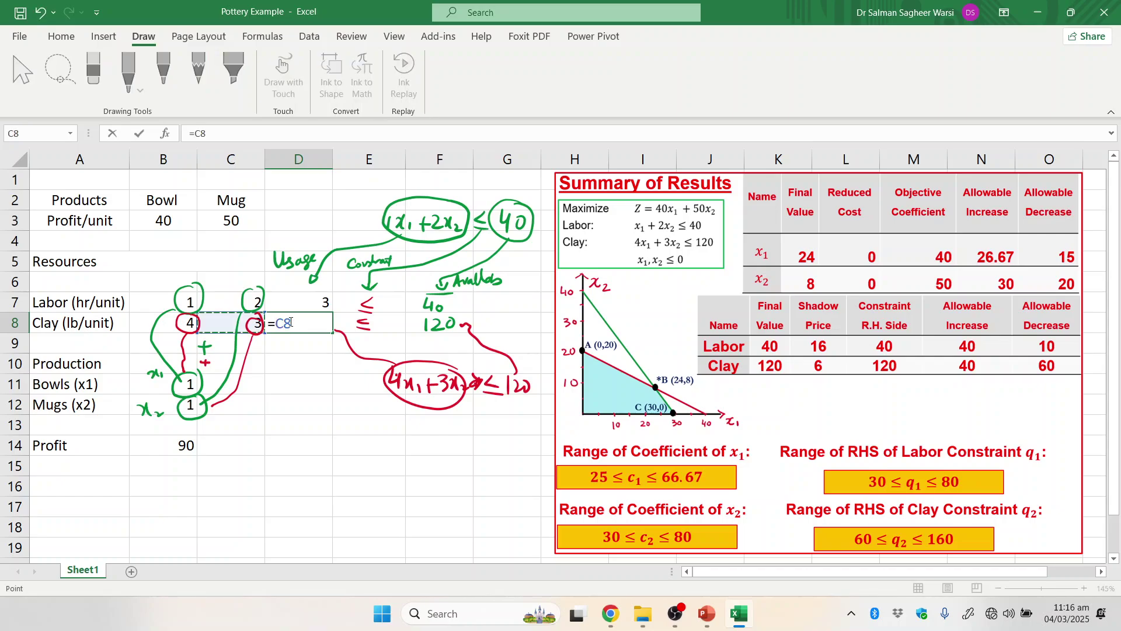
pyautogui.write('*')
pyautogui.press('Down')
pyautogui.press('Down')
pyautogui.press('Left')
pyautogui.press('Left')
pyautogui.press('Down')
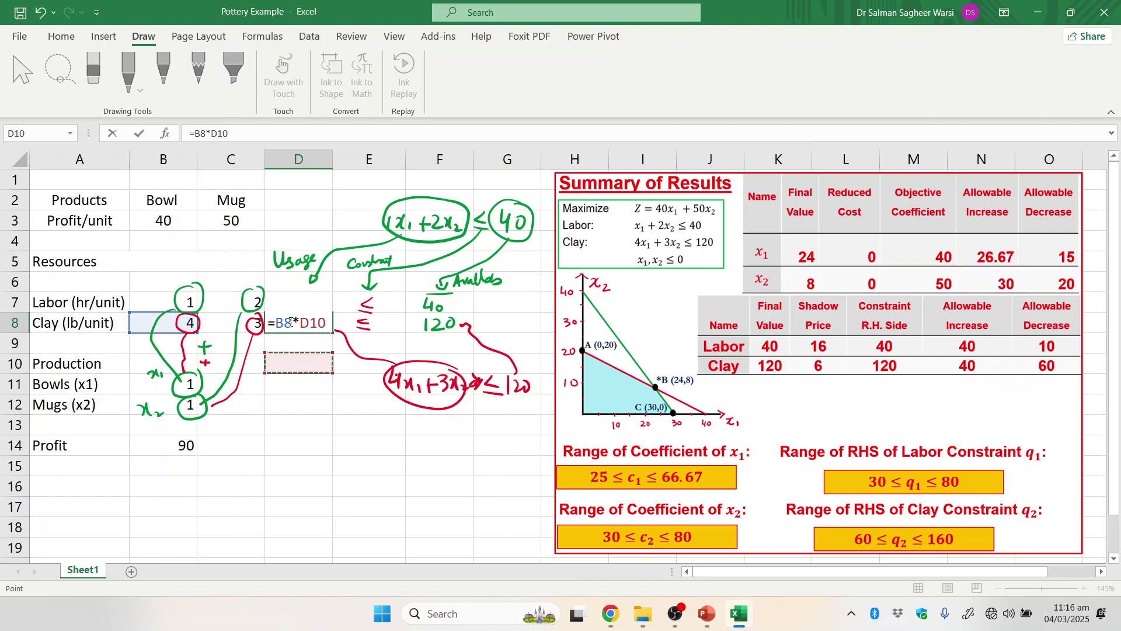
pyautogui.write('+')
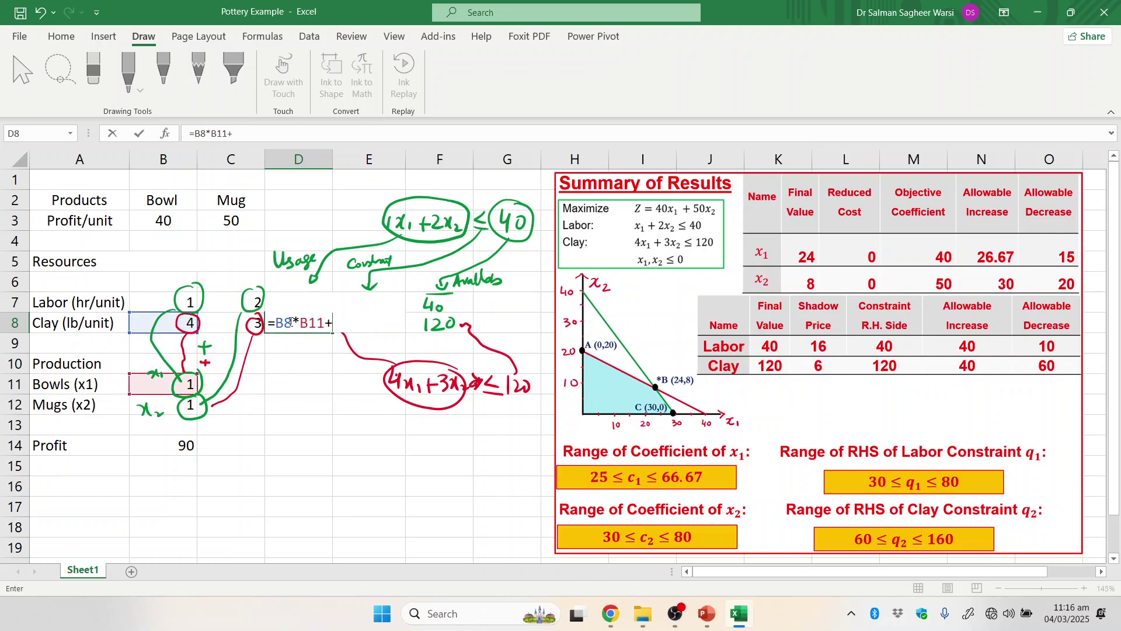
pyautogui.press('Left')
pyautogui.write('*')
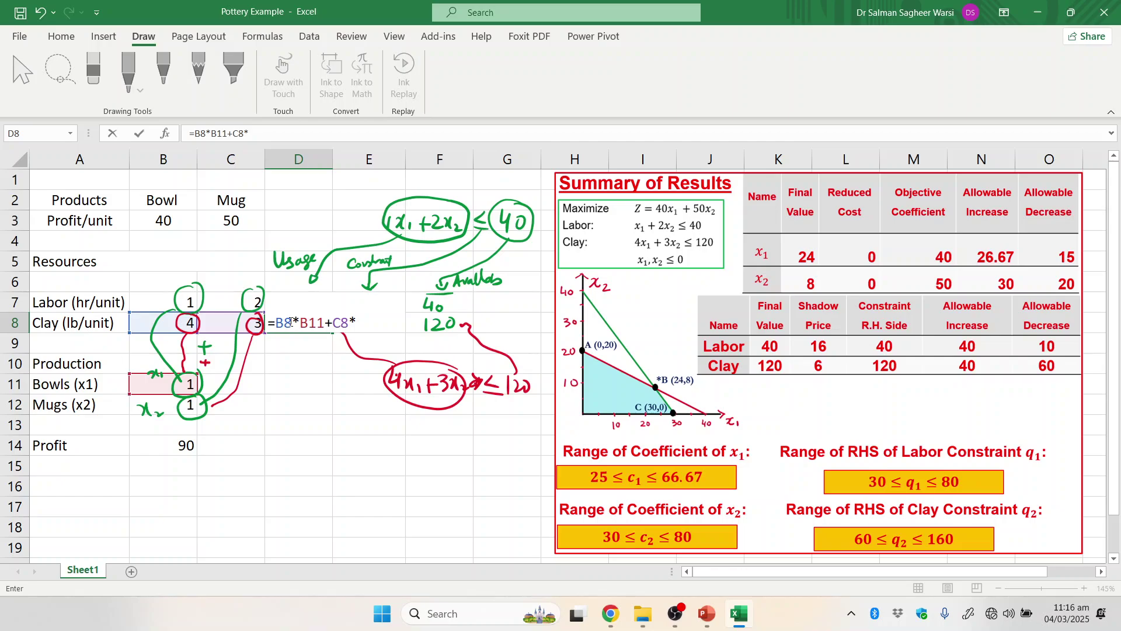
pyautogui.press('Down')
pyautogui.press('Down')
pyautogui.press('Down')
pyautogui.press('Left')
pyautogui.press('Left')
pyautogui.press('Down')
pyautogui.press('Return')
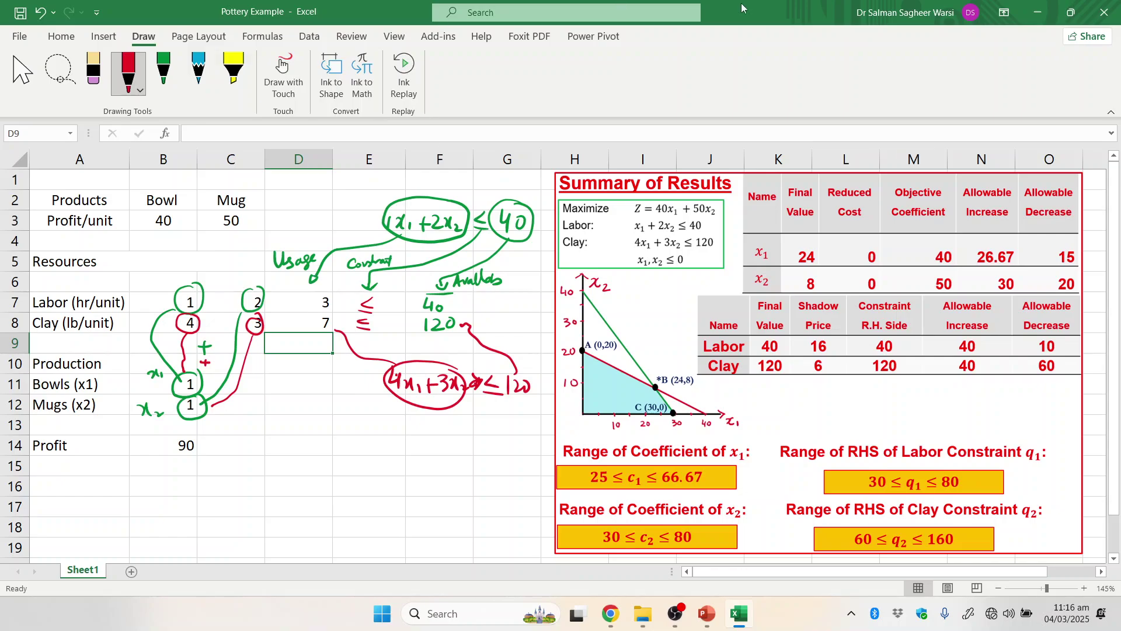
# Delete all the red and green ink annotations from the worksheet's model area
pyautogui.click(419, 375)
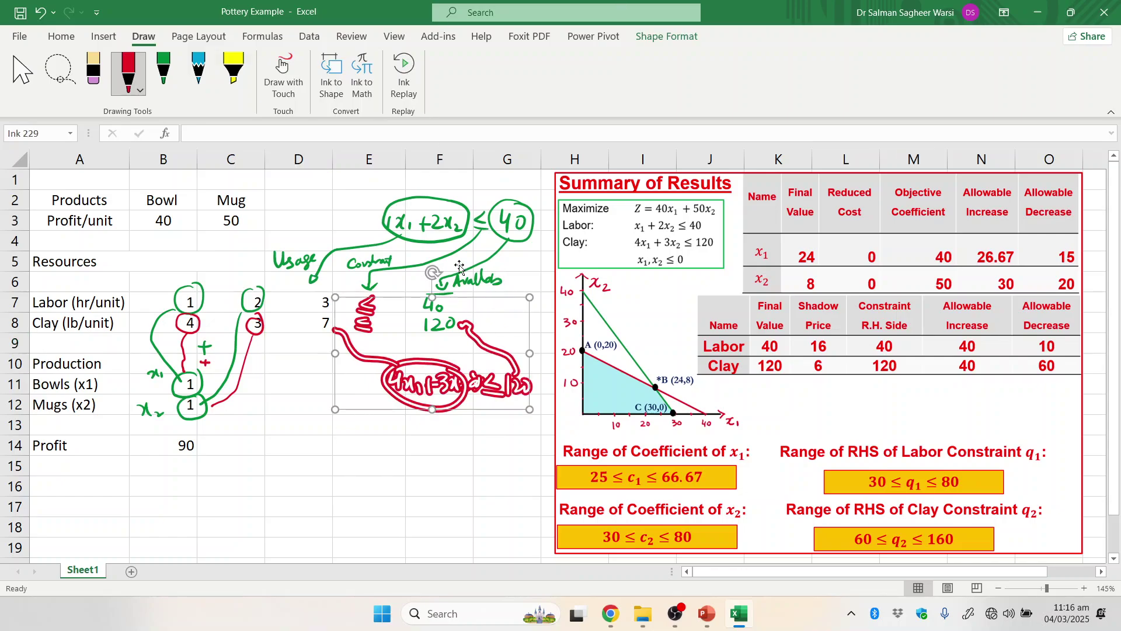
pyautogui.press('Delete')
pyautogui.click(479, 270)
pyautogui.press('Delete')
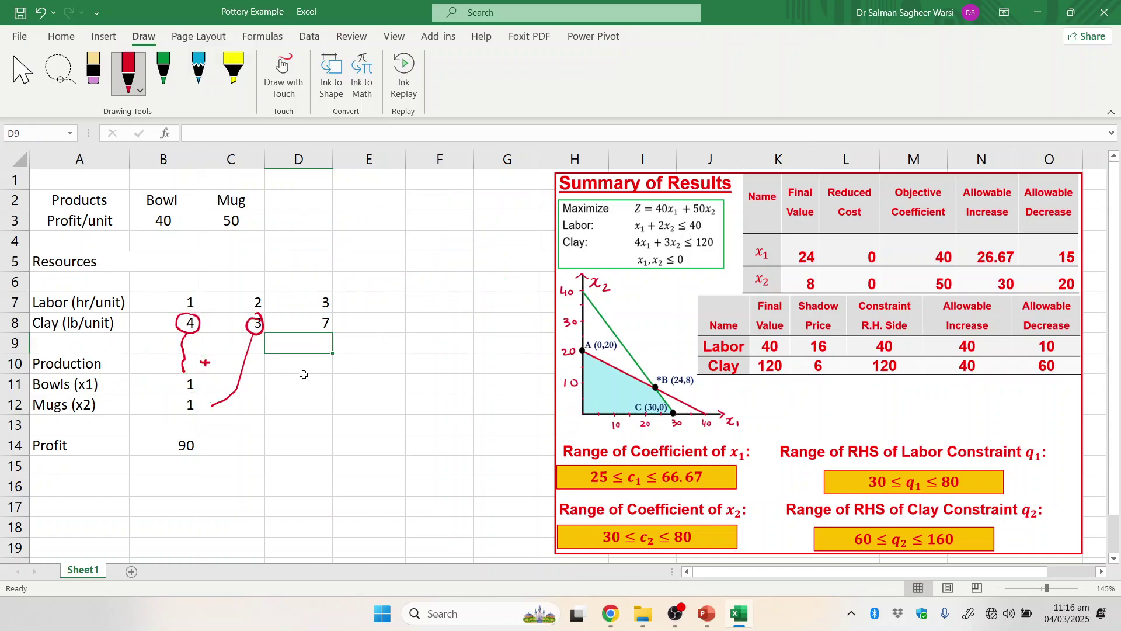
pyautogui.click(187, 349)
pyautogui.press('Delete')
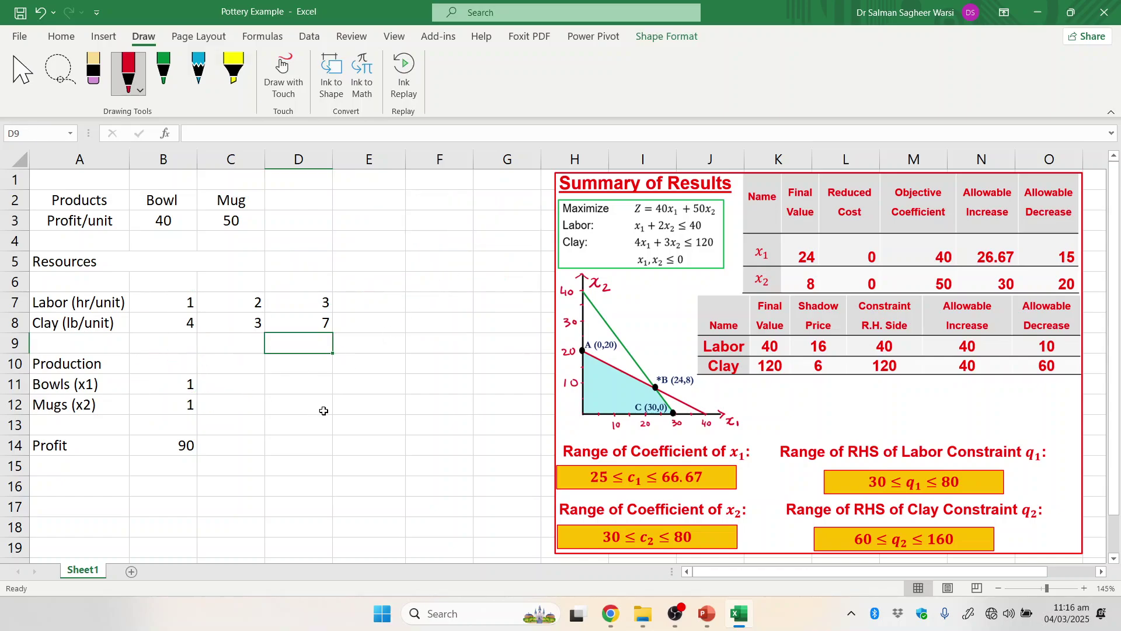
pyautogui.click(314, 363)
pyautogui.click(412, 344)
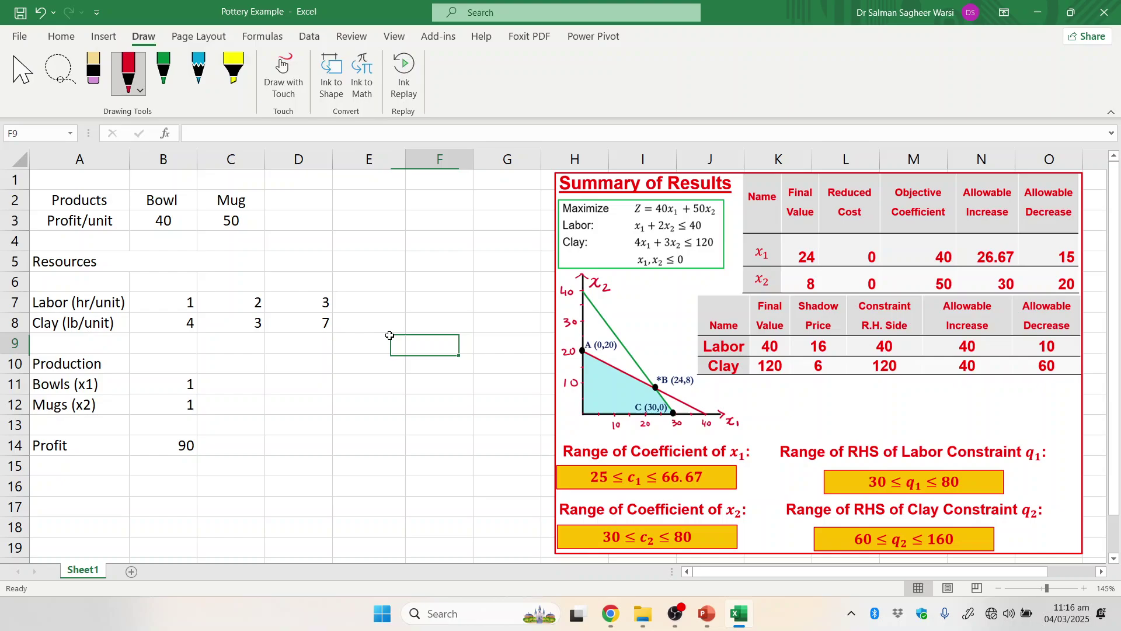
# Clear the clay usage formula in D8 and re-enter it as =B8*B11+C8*B12
pyautogui.doubleClick(285, 321)
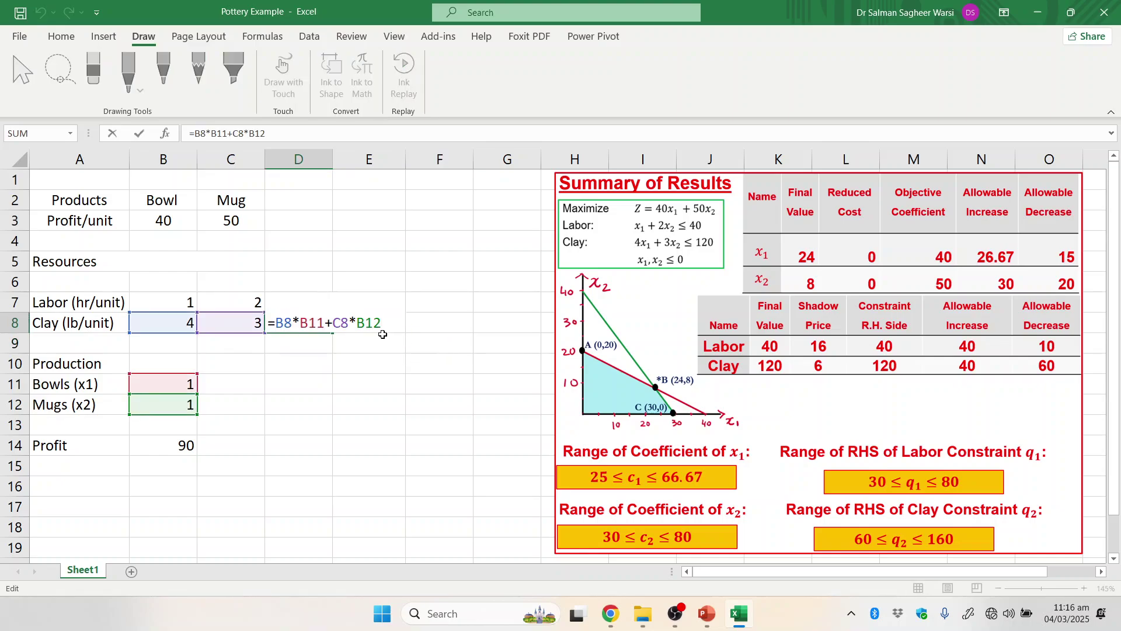
pyautogui.press('Escape')
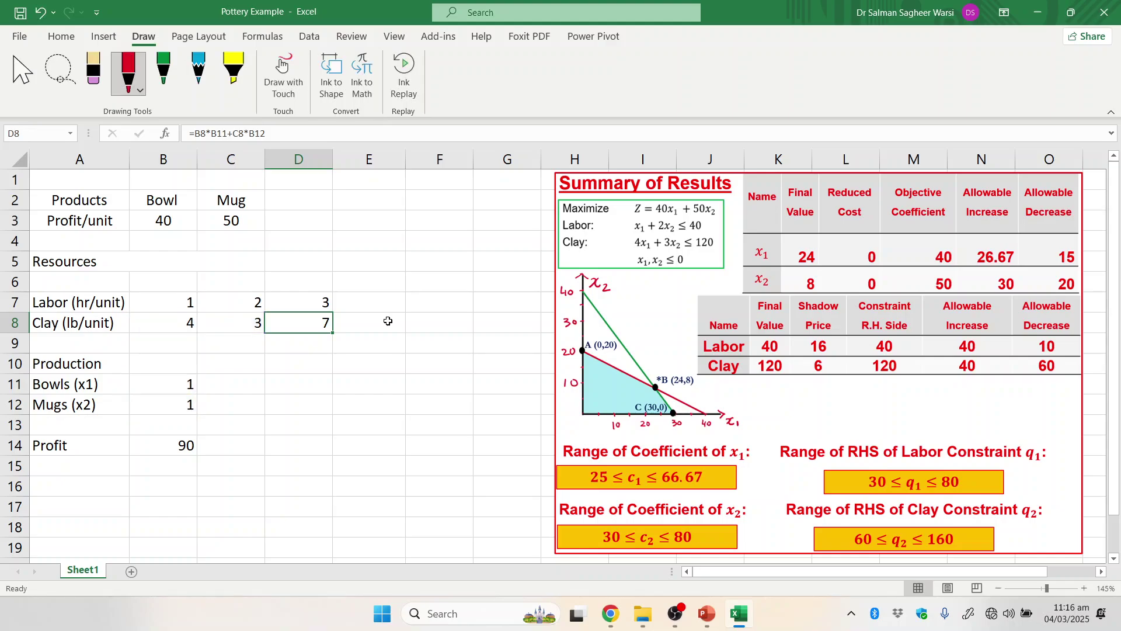
pyautogui.press('Delete')
pyautogui.write('=')
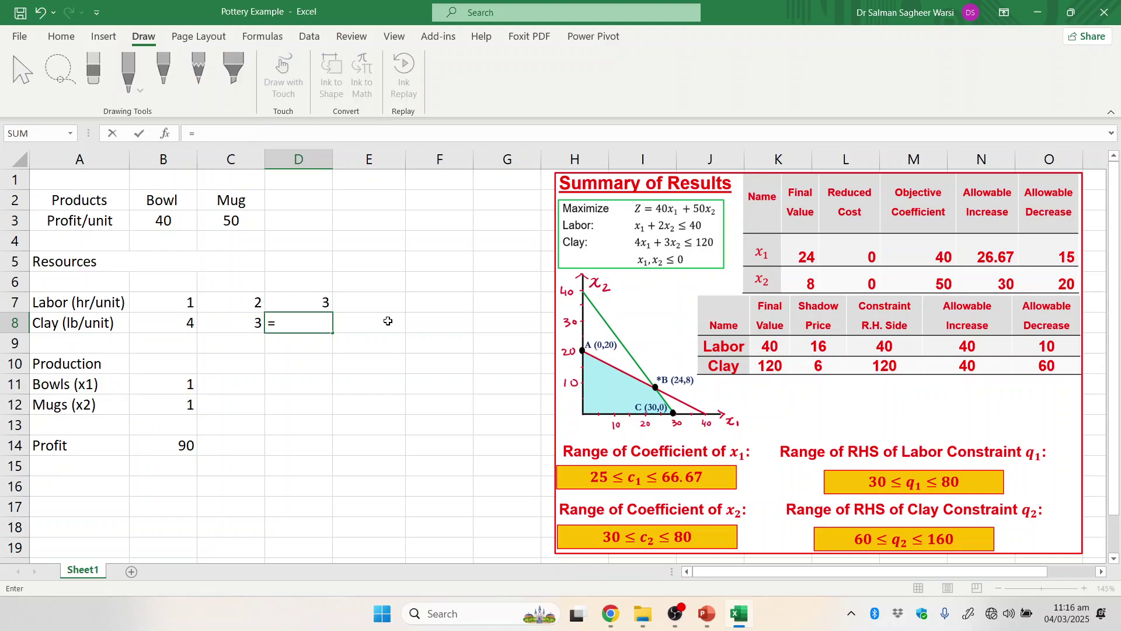
pyautogui.press('Left')
pyautogui.press('Left')
pyautogui.write('*')
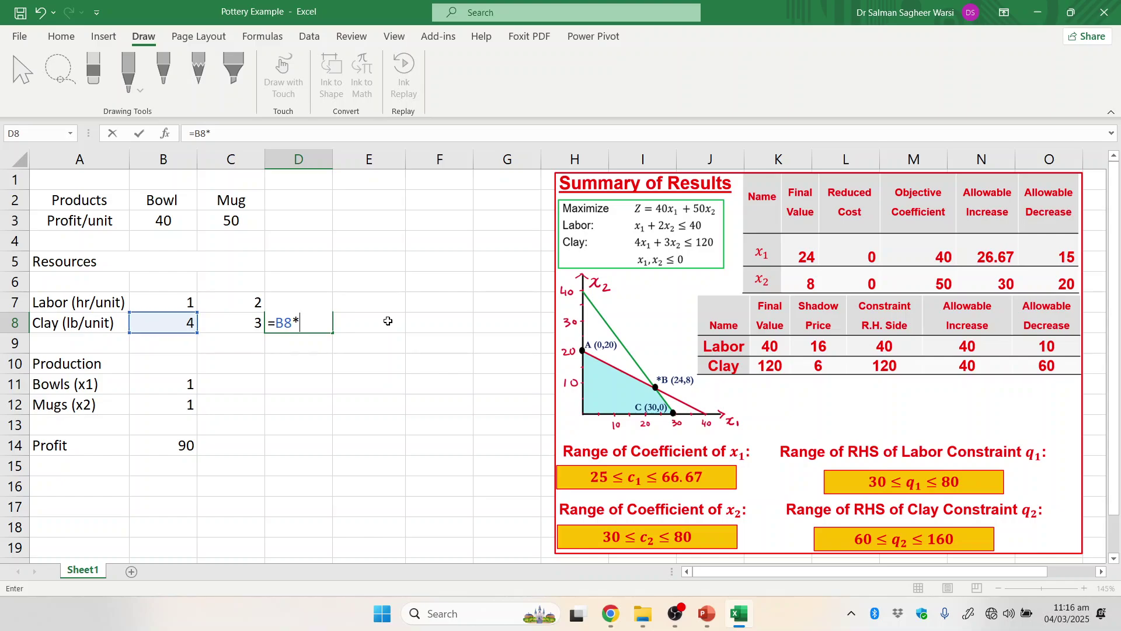
pyautogui.press('Down')
pyautogui.press('Down')
pyautogui.press('Left')
pyautogui.press('Left')
pyautogui.press('Down')
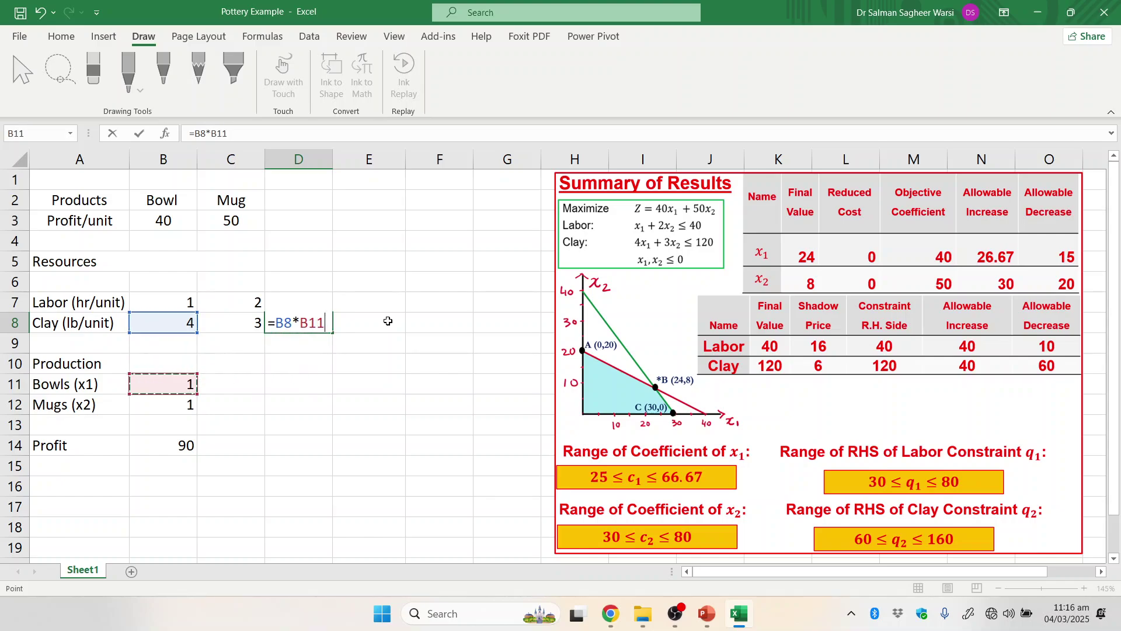
pyautogui.write('+')
pyautogui.press('Left')
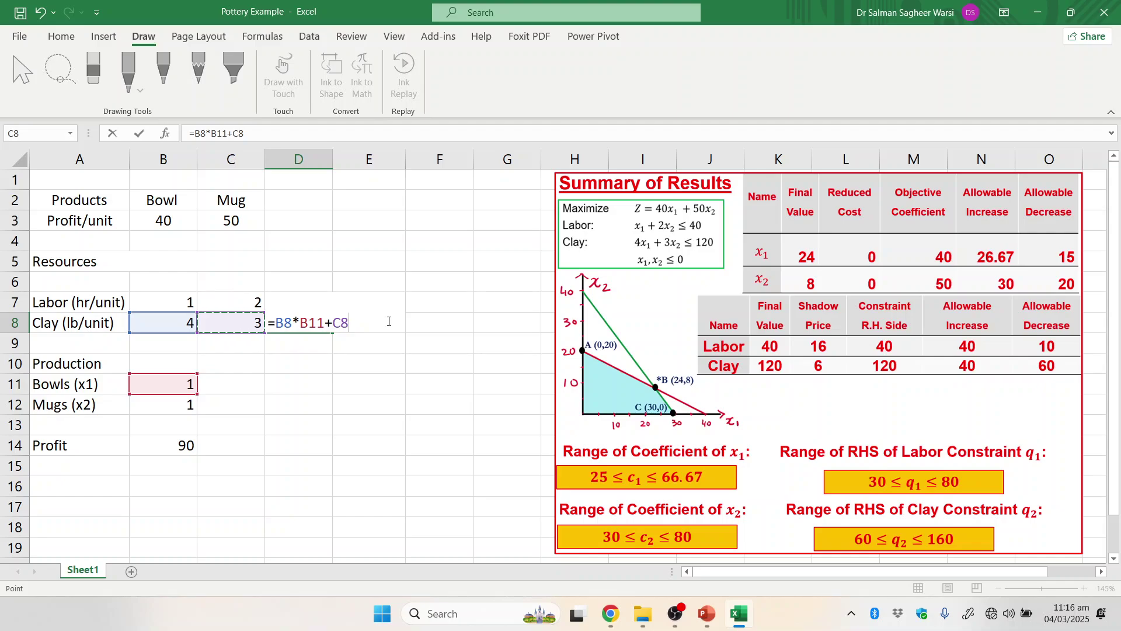
pyautogui.write('*')
pyautogui.press('Down')
pyautogui.press('Down')
pyautogui.press('Down')
pyautogui.press('Down')
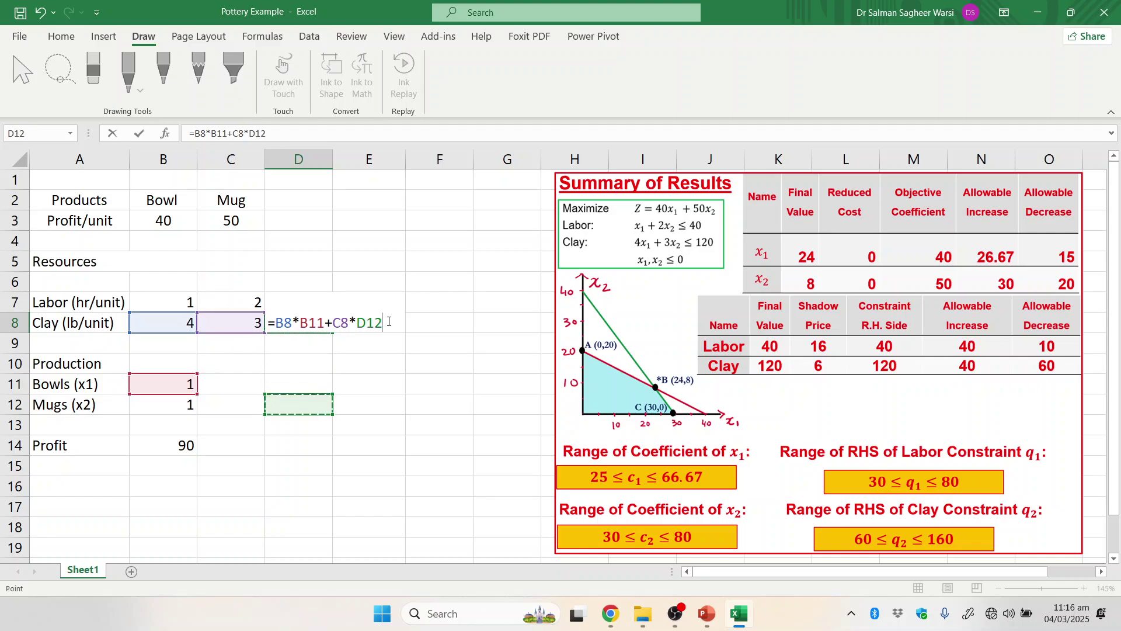
pyautogui.press('Left')
pyautogui.press('Left')
pyautogui.press('Return')
pyautogui.press('Up')
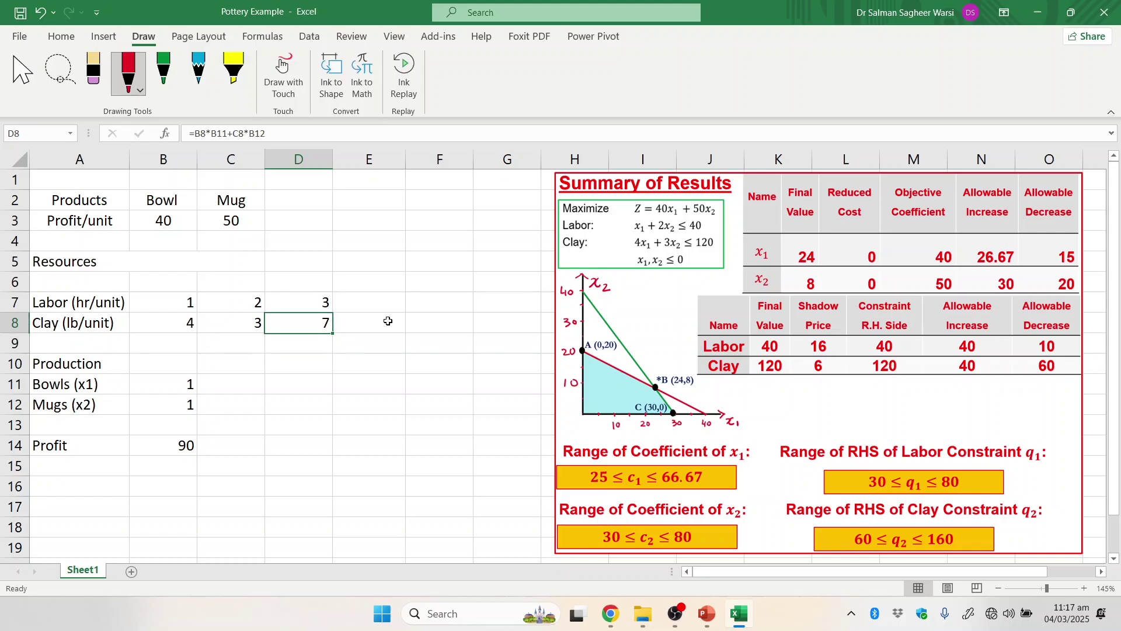
# Clear the trial production quantities for Bowls in B11 and Mugs in B12
pyautogui.press('Left')
pyautogui.press('Left')
pyautogui.press('Down')
pyautogui.press('Down')
pyautogui.press('Down')
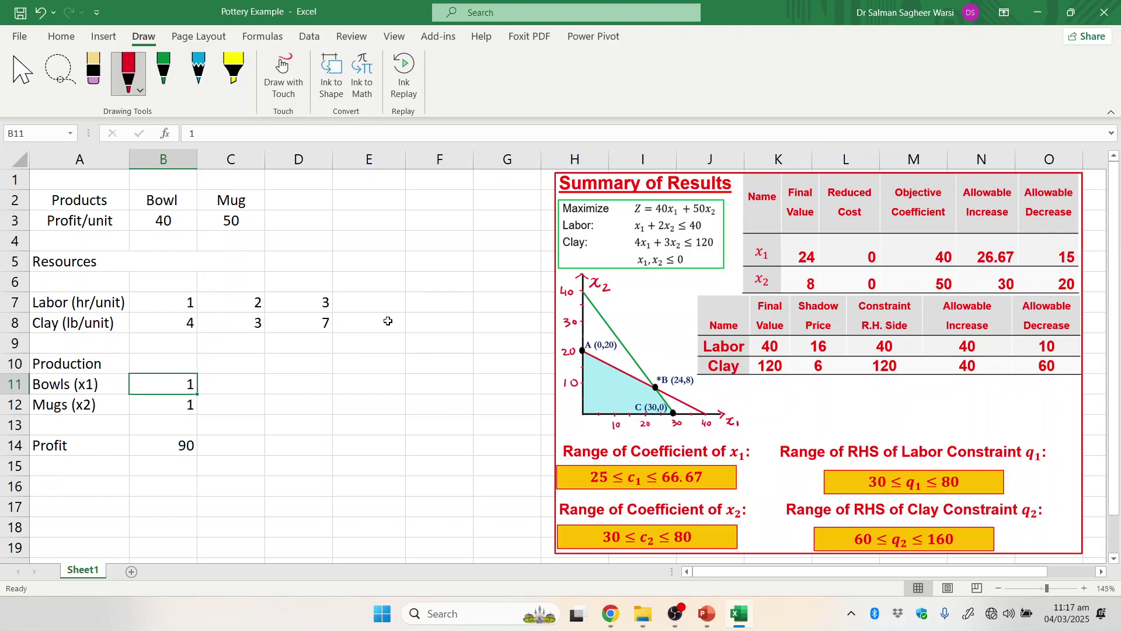
pyautogui.press('Delete')
pyautogui.press('Down')
pyautogui.press('Delete')
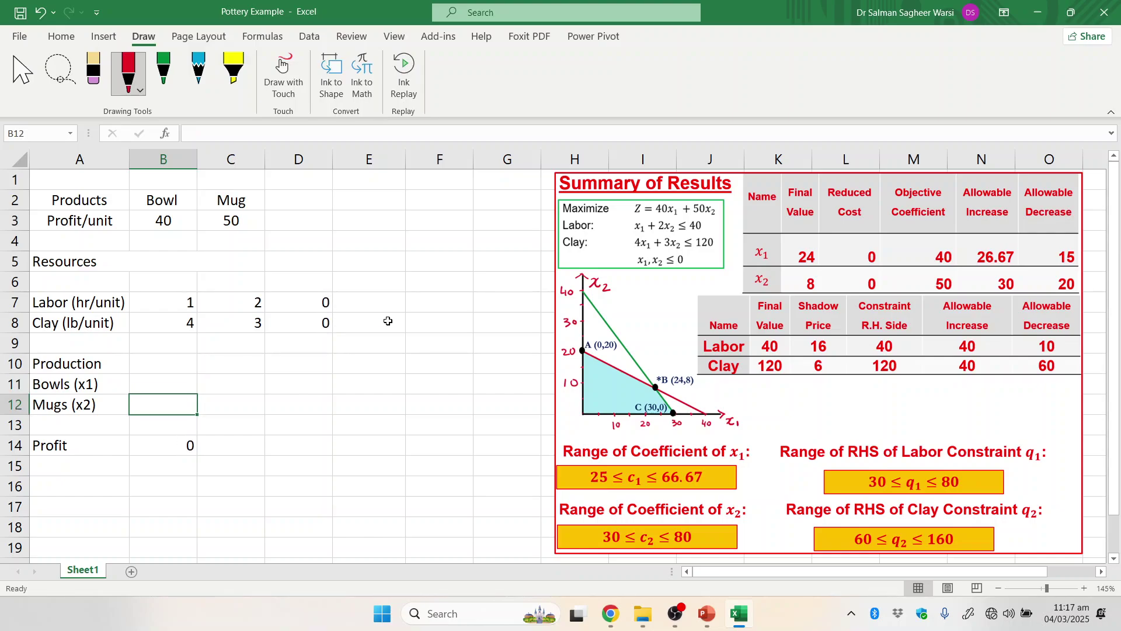
# Add the column headers Usage in D6 and Constraint in E6
pyautogui.press('Up')
pyautogui.press('Up')
pyautogui.press('Up')
pyautogui.press('Up')
pyautogui.press('Up')
pyautogui.press('Up')
pyautogui.press('Right')
pyautogui.press('Right')
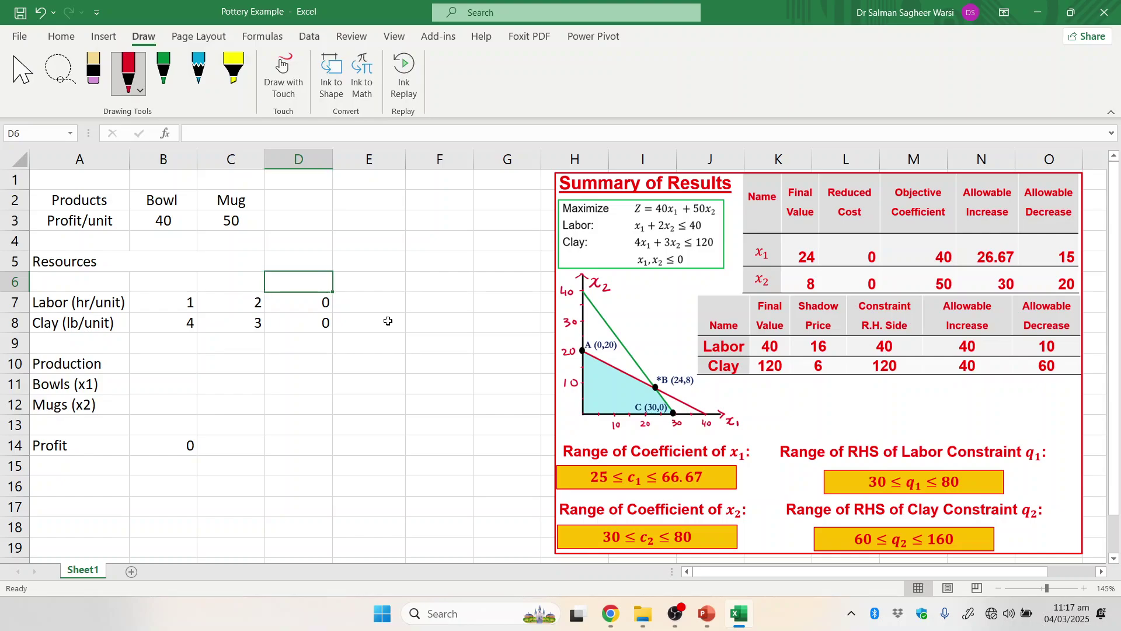
pyautogui.press('Up')
pyautogui.press('Down')
pyautogui.write('Usage')
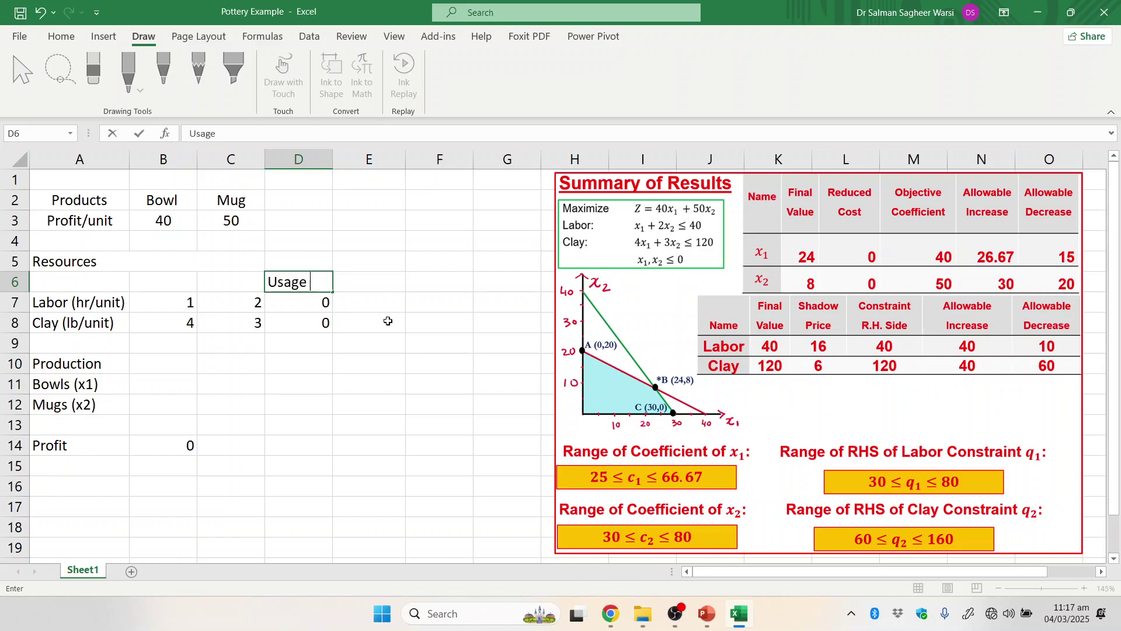
pyautogui.press('Tab')
pyautogui.write('Const')
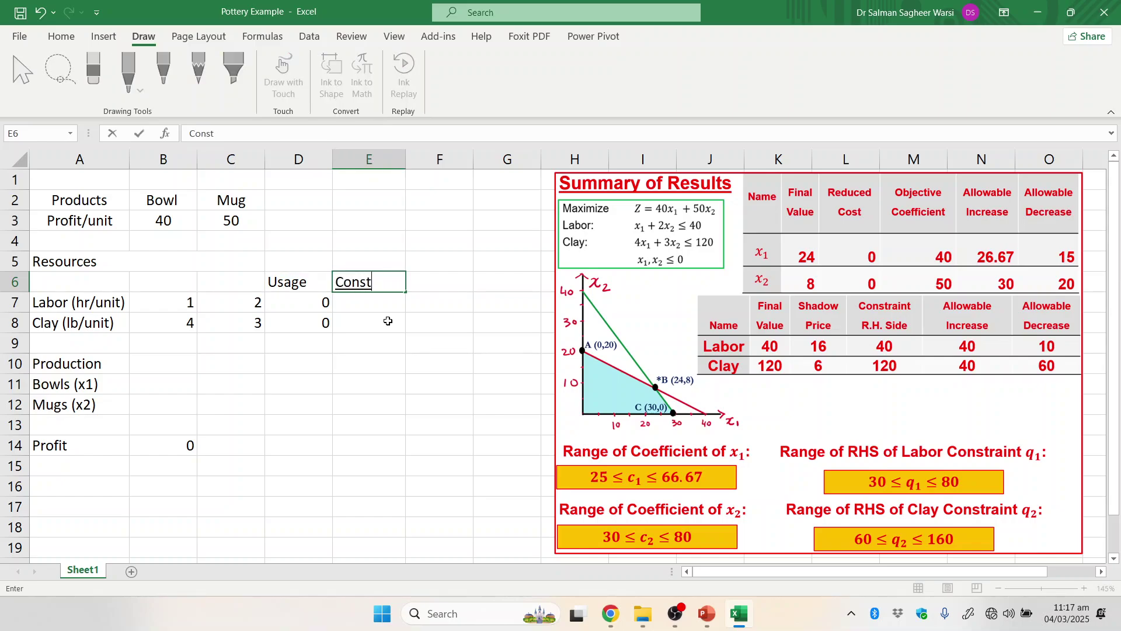
pyautogui.write('raint')
pyautogui.press('Return')
# Enter an underlined < in E7 and E8 as the less-than-or-equal sign for labor and clay
pyautogui.write('<')
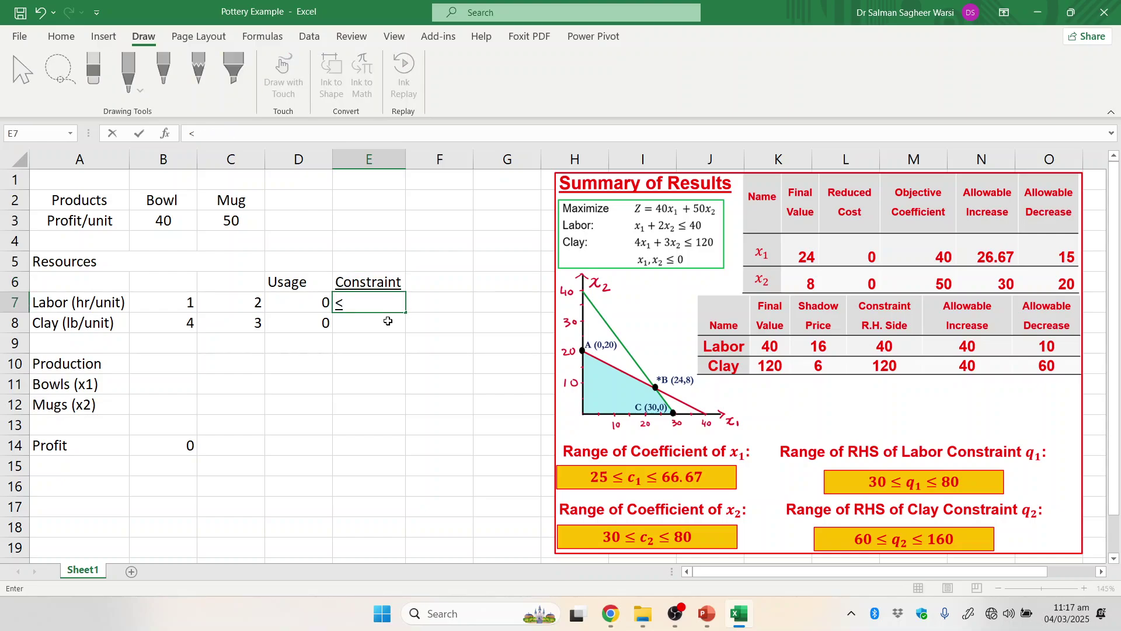
pyautogui.press('Return')
pyautogui.write('<')
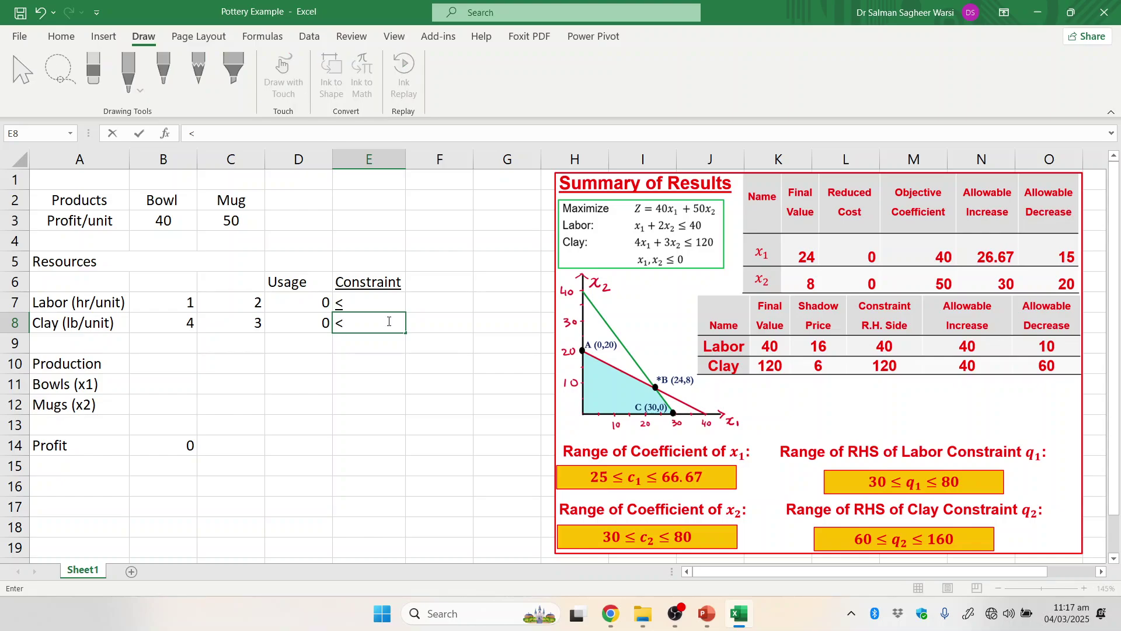
pyautogui.press('Return')
pyautogui.hotkey('ctrl', 'z')
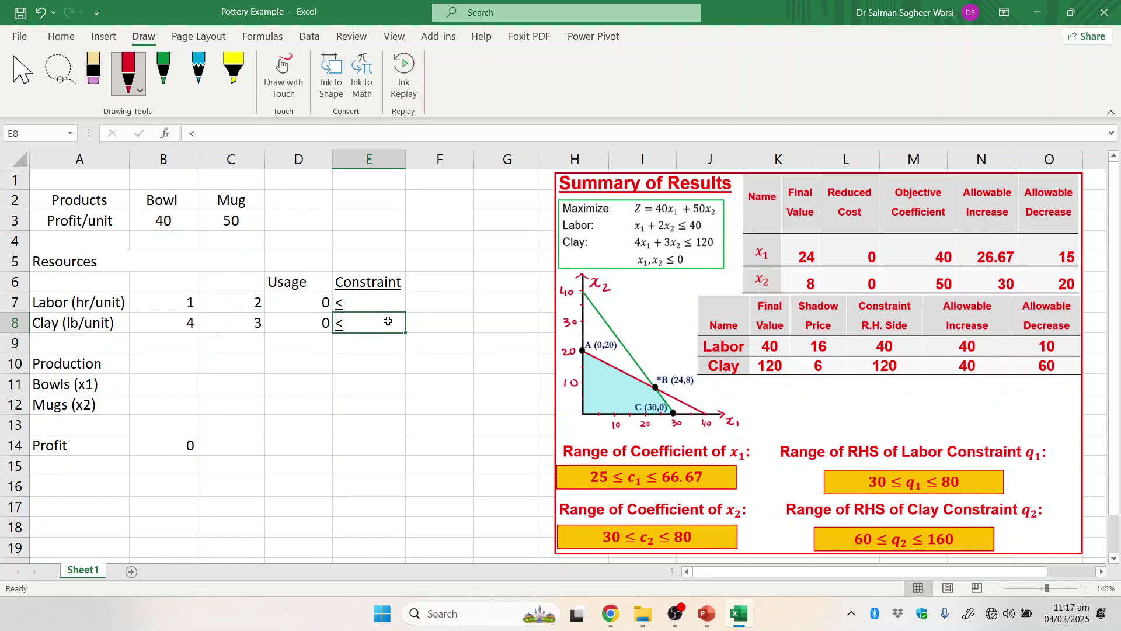
pyautogui.press('Down')
pyautogui.press('Down')
pyautogui.press('Down')
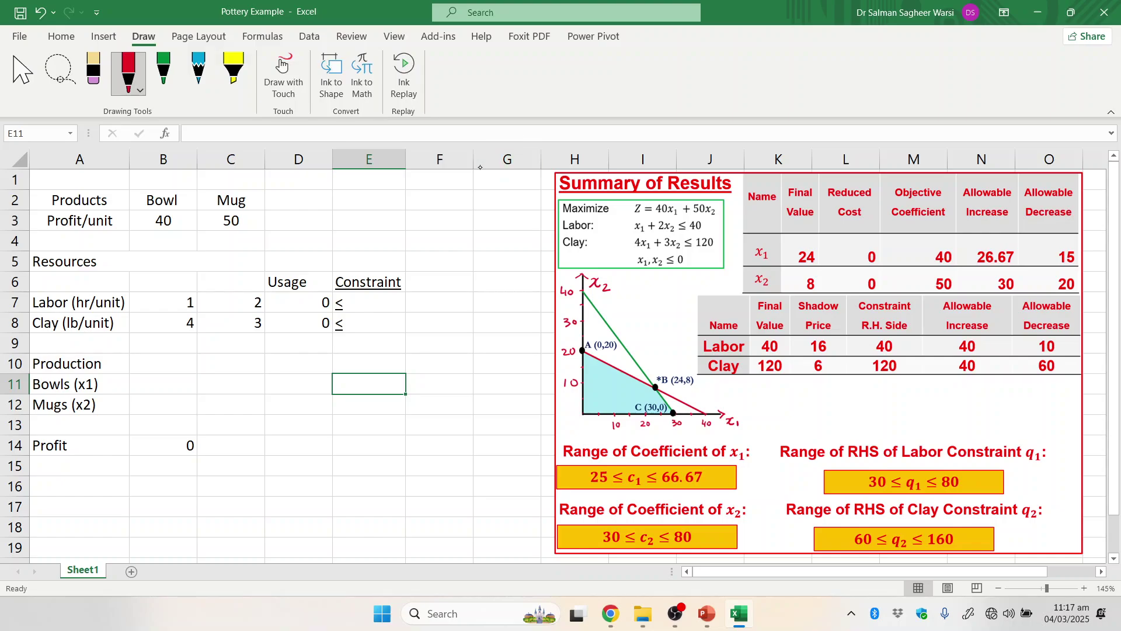
pyautogui.moveTo(357, 295)
pyautogui.mouseDown()
pyautogui.moveTo(344, 299)
pyautogui.moveTo(331, 332)
pyautogui.mouseUp()
pyautogui.hotkey('ctrl', 'z')
pyautogui.moveTo(353, 337)
pyautogui.mouseDown()
pyautogui.moveTo(344, 295)
pyautogui.moveTo(330, 330)
pyautogui.moveTo(361, 336)
pyautogui.mouseUp()
pyautogui.hotkey('ctrl', 'z')
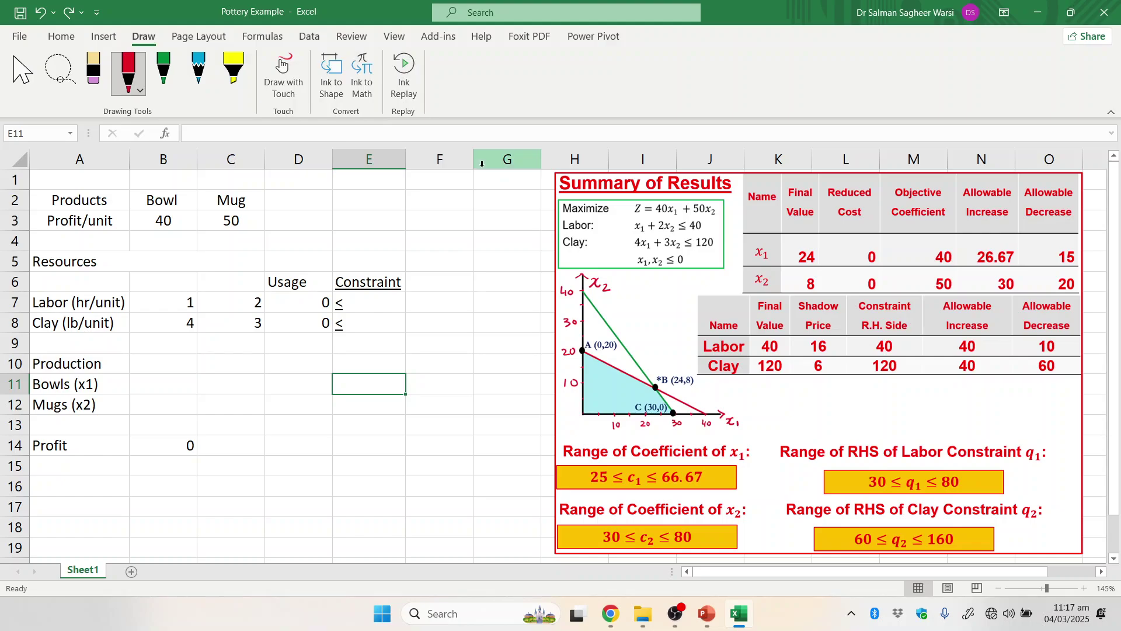
# Remove the underline from the Constraint header in E6 and add the header Available in F6
pyautogui.click(369, 287)
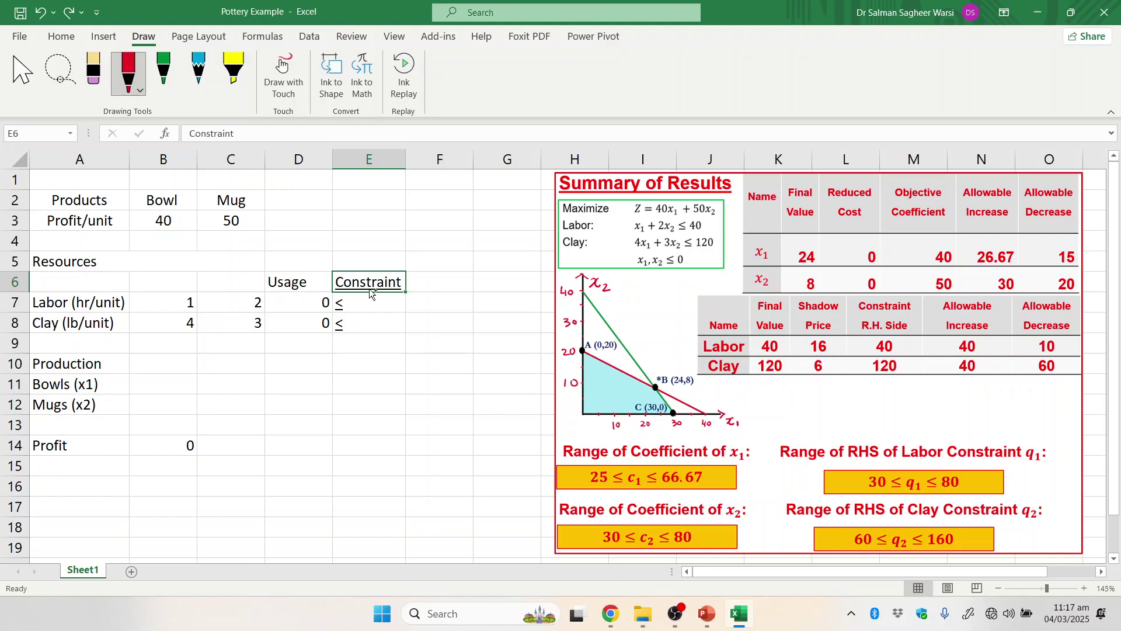
pyautogui.hotkey('ctrl', 'u')
pyautogui.click(470, 287)
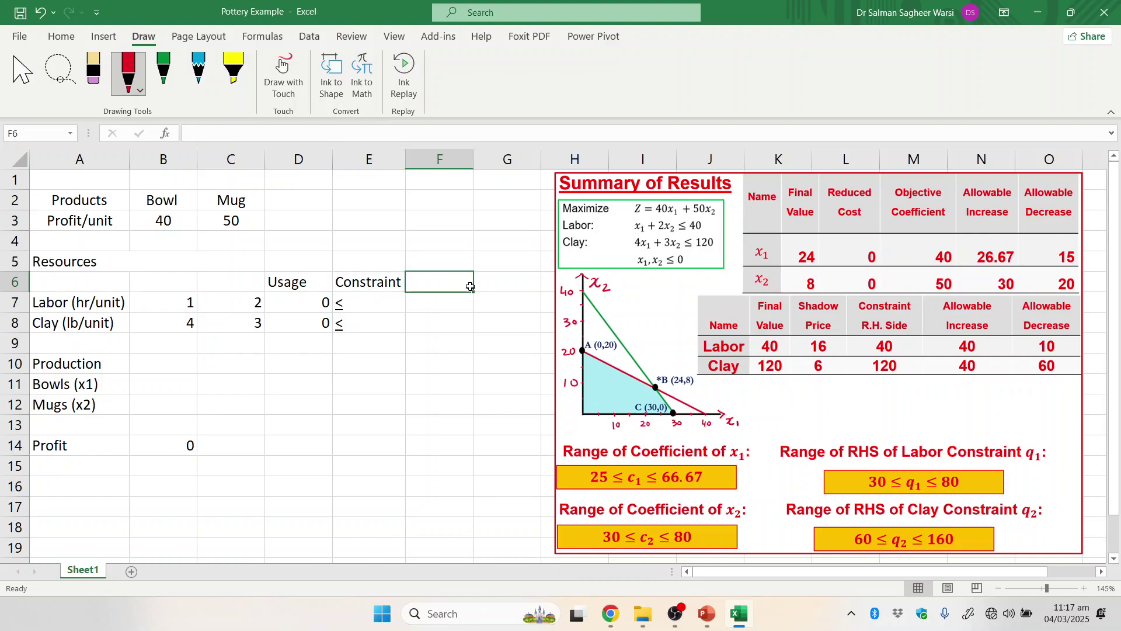
pyautogui.write('Available')
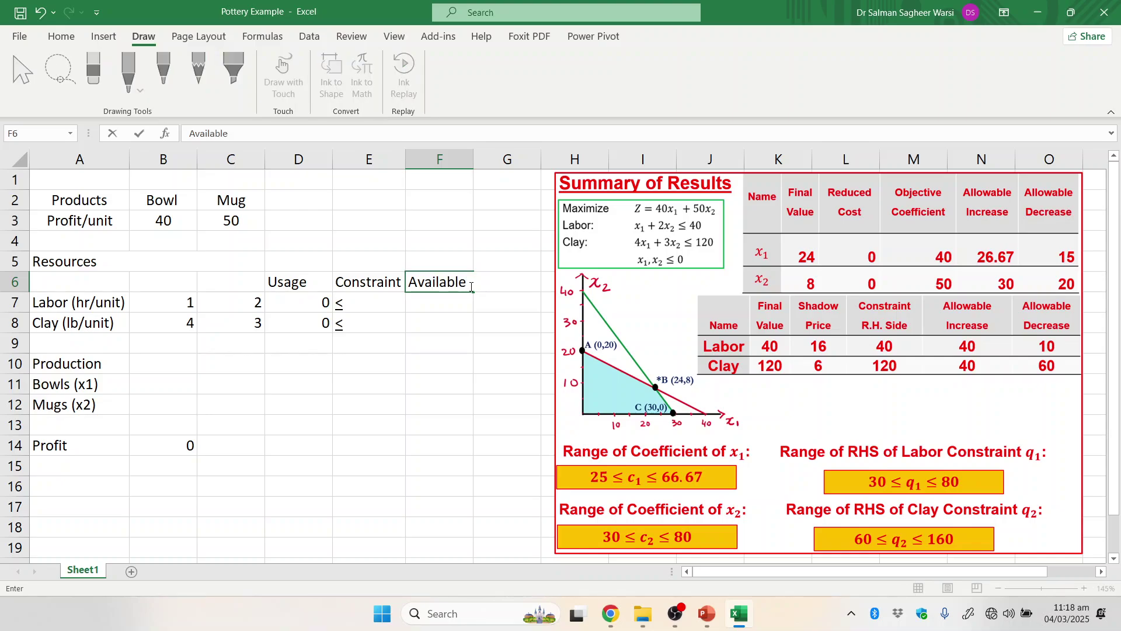
pyautogui.press('Return')
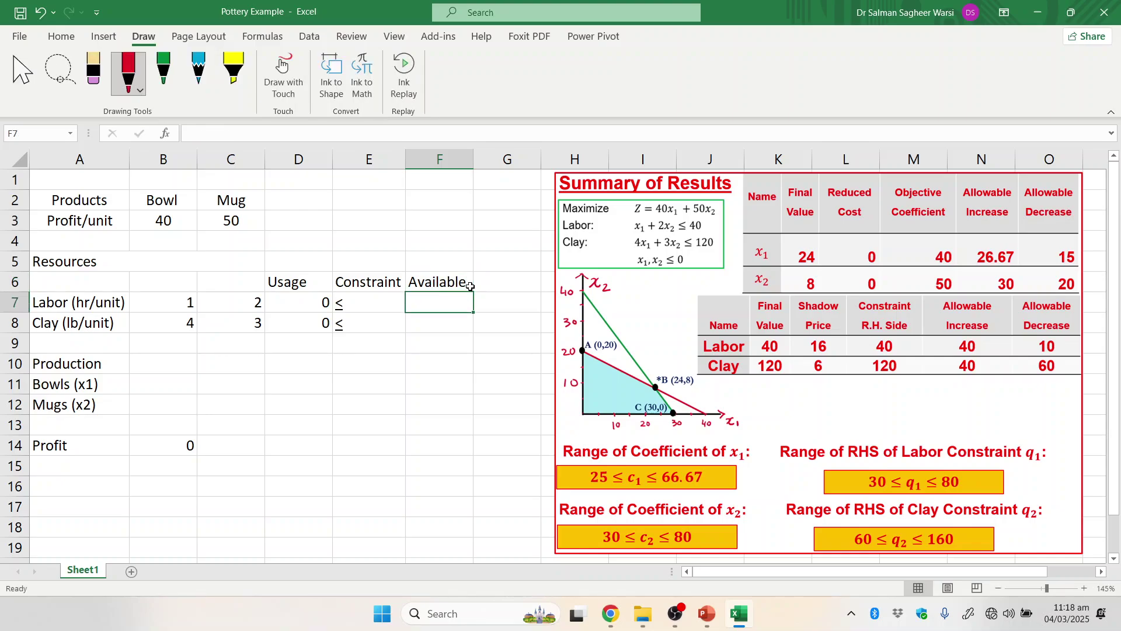
# Enter the available resources in the Available column: 40 for labor in F7 and 120 for clay in F8
pyautogui.write('40')
pyautogui.press('Return')
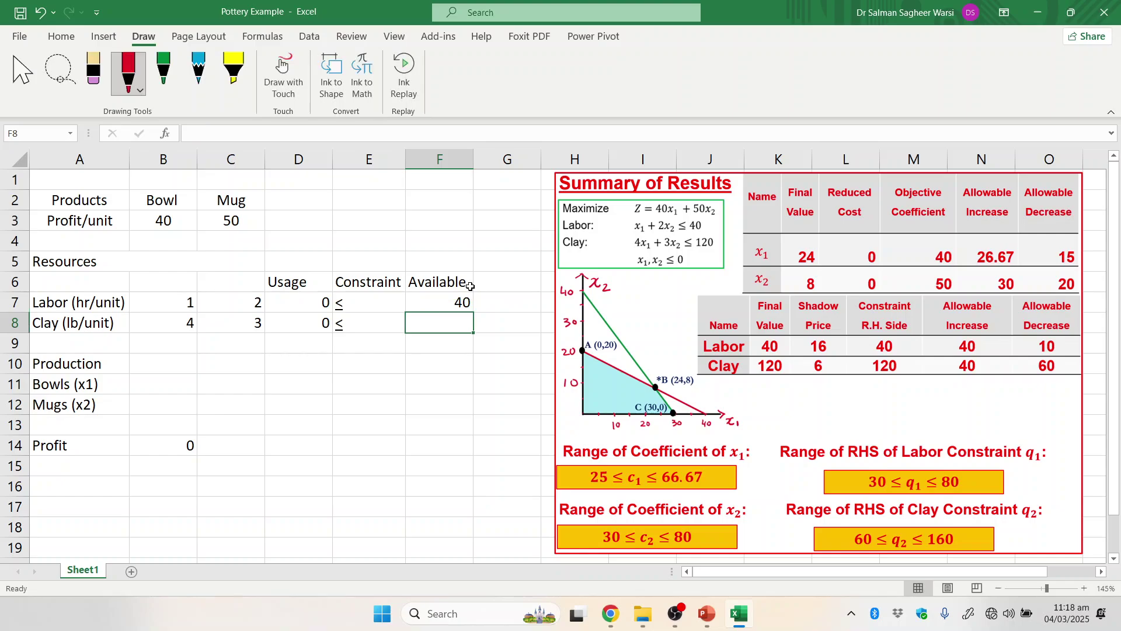
pyautogui.write('120')
# Add the column header Slack in G6
pyautogui.click(470, 286)
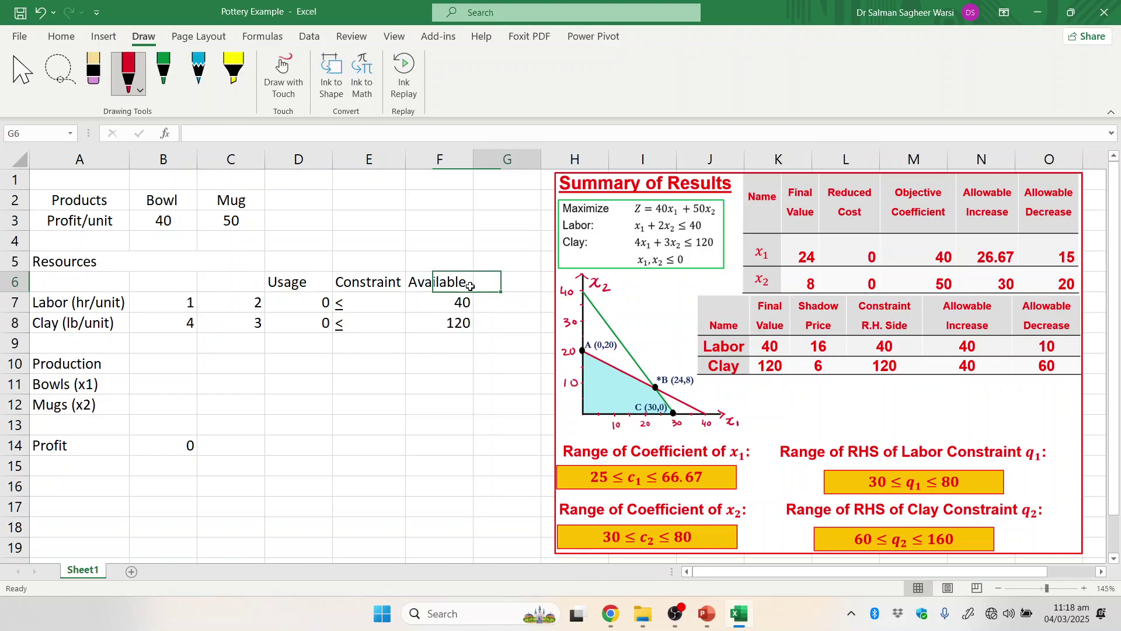
pyautogui.write('Slack')
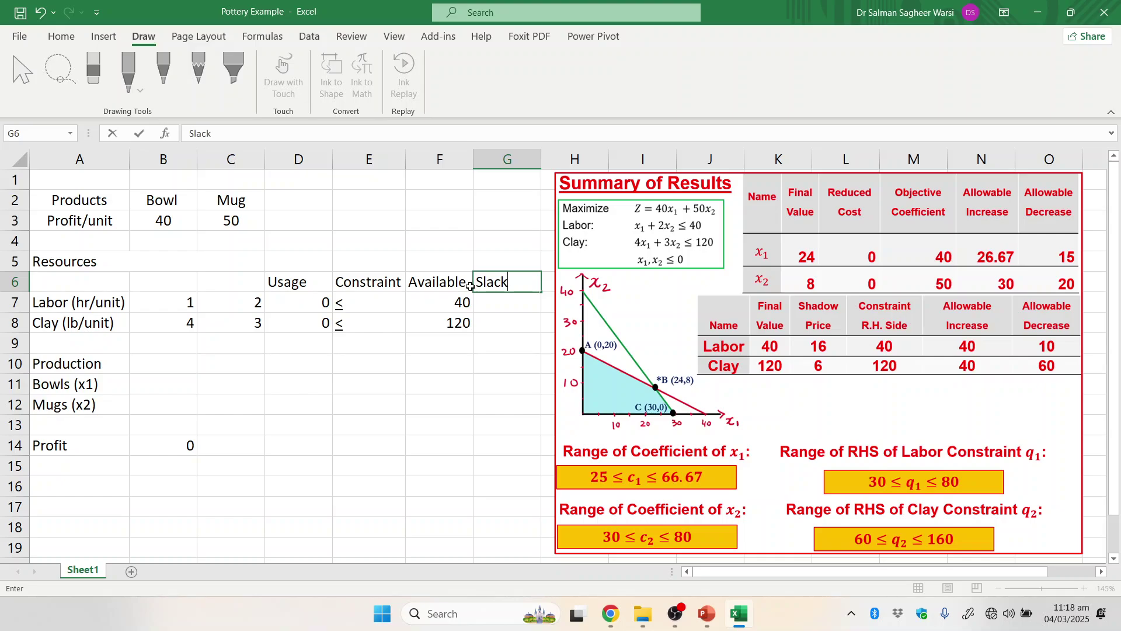
pyautogui.press('Return')
# Enter the labor slack formula =F7-D7 in G7, subtracting usage from the available amount
pyautogui.write('=')
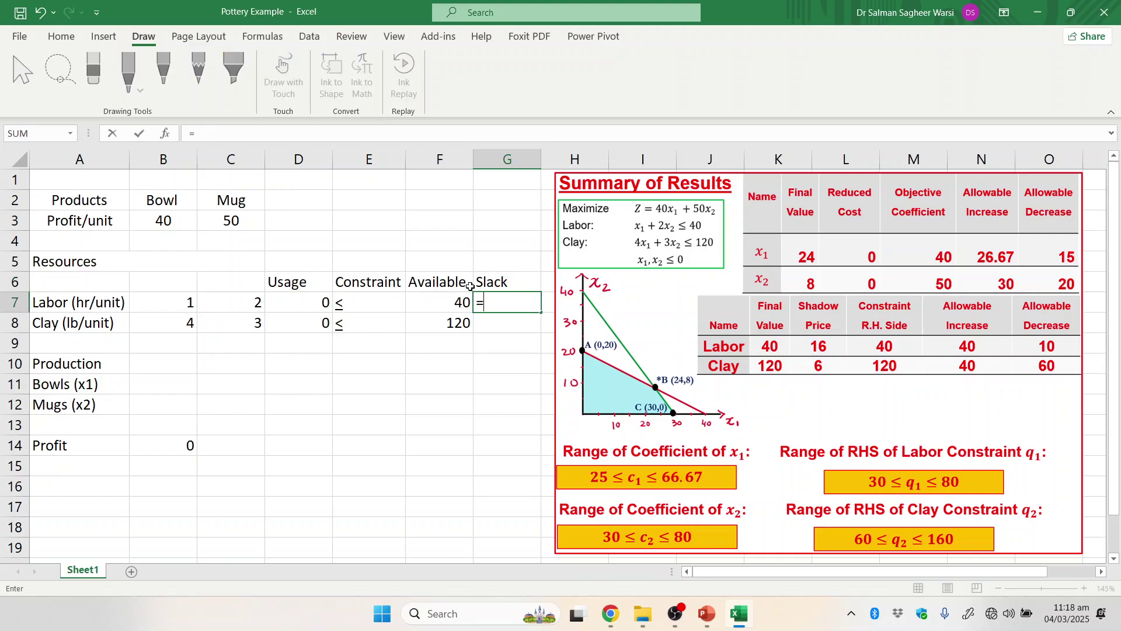
pyautogui.press('Left')
pyautogui.press('Left')
pyautogui.press('Left')
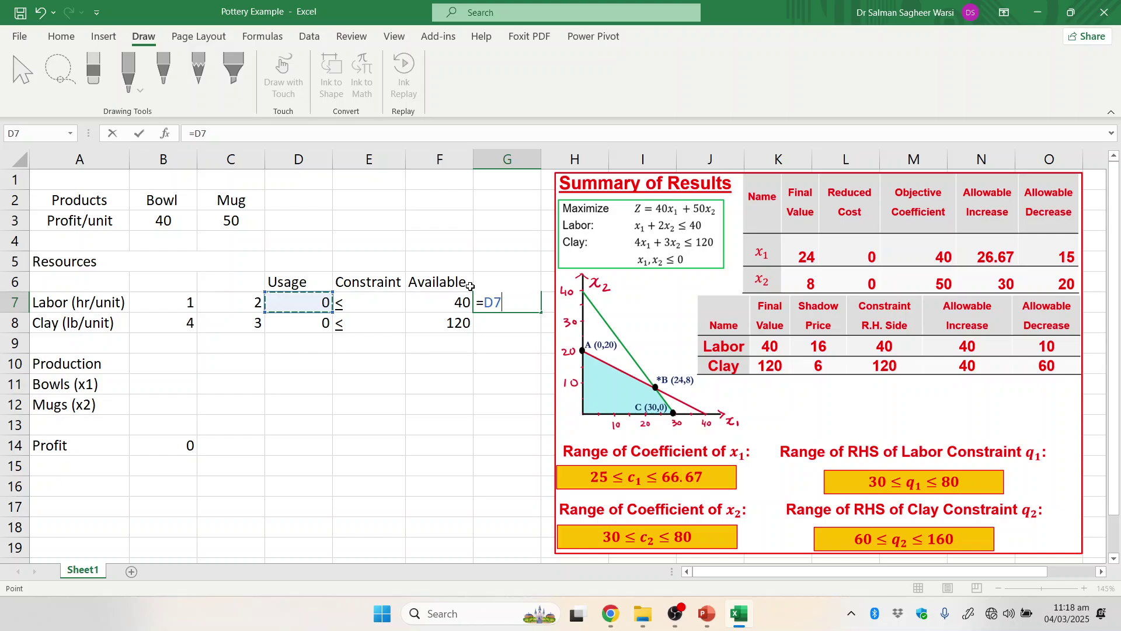
pyautogui.press('Right')
pyautogui.press('Right')
pyautogui.write('=')
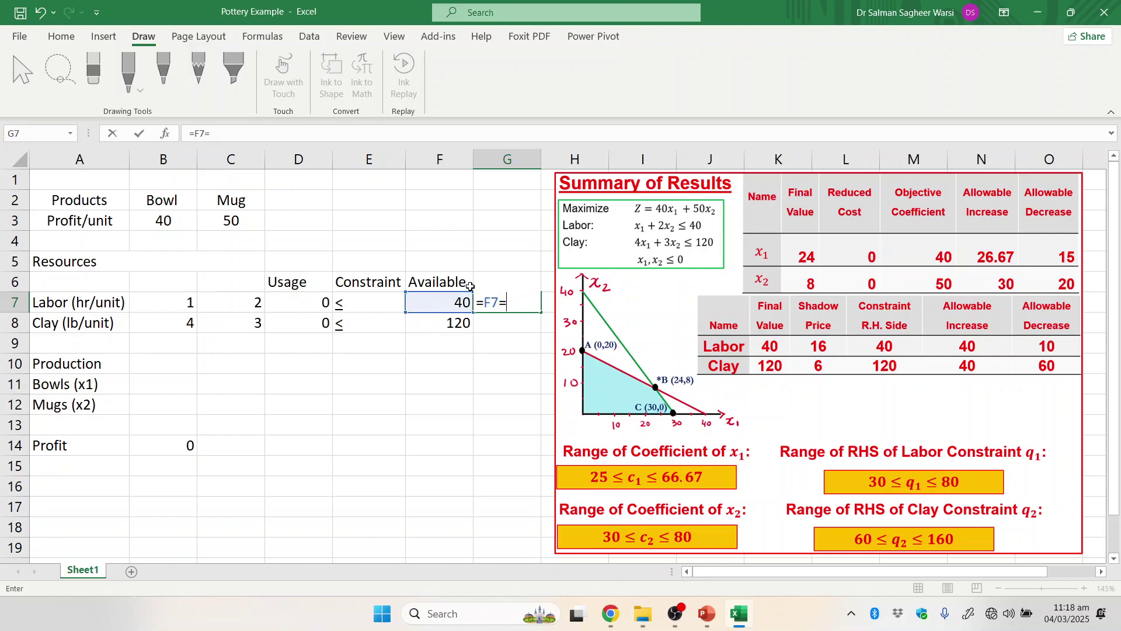
pyautogui.press('BackSpace')
pyautogui.write('-')
pyautogui.press('Left')
pyautogui.press('Left')
pyautogui.press('Left')
pyautogui.press('Return')
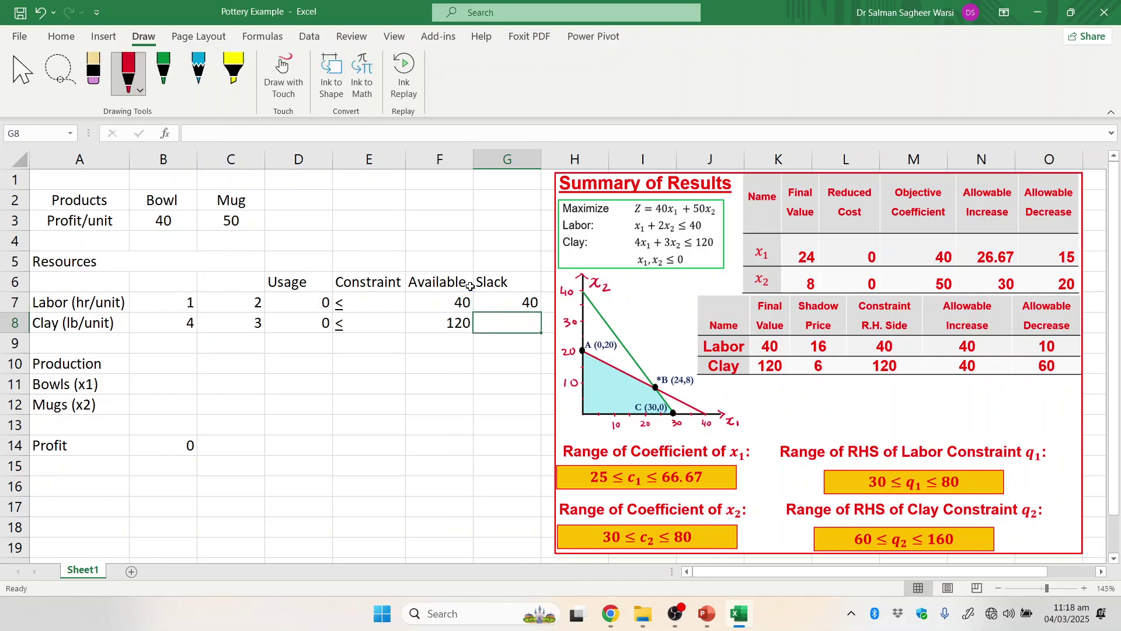
# Enter the clay slack formula =F8-D8 in G8
pyautogui.write('=')
pyautogui.press('Left')
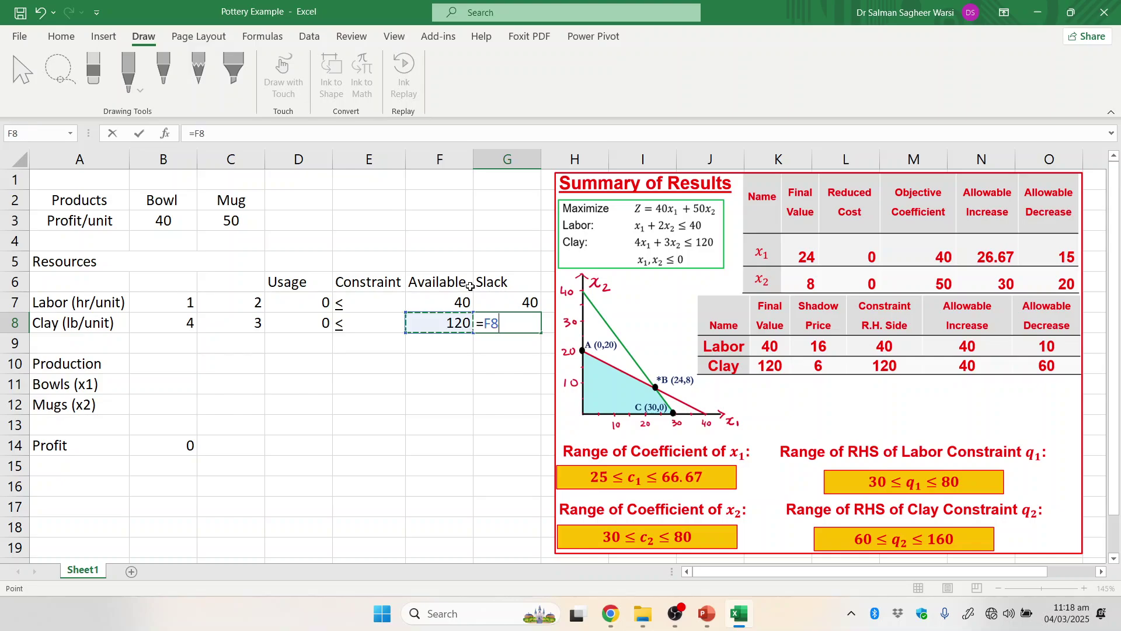
pyautogui.write('-')
pyautogui.press('Left')
pyautogui.press('Left')
pyautogui.press('Left')
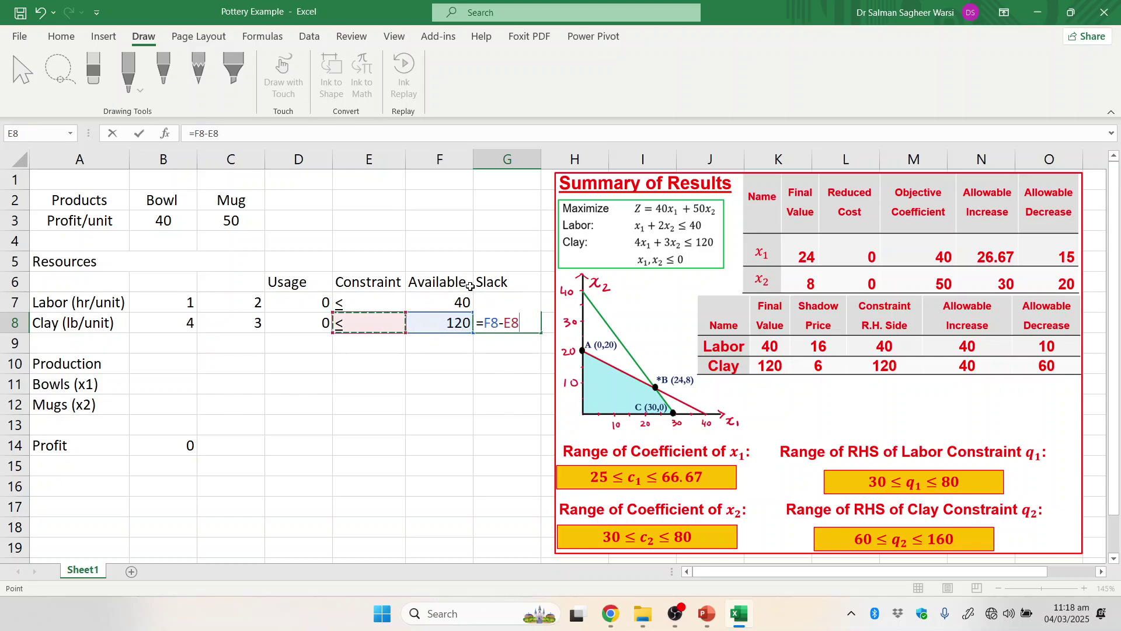
pyautogui.press('Return')
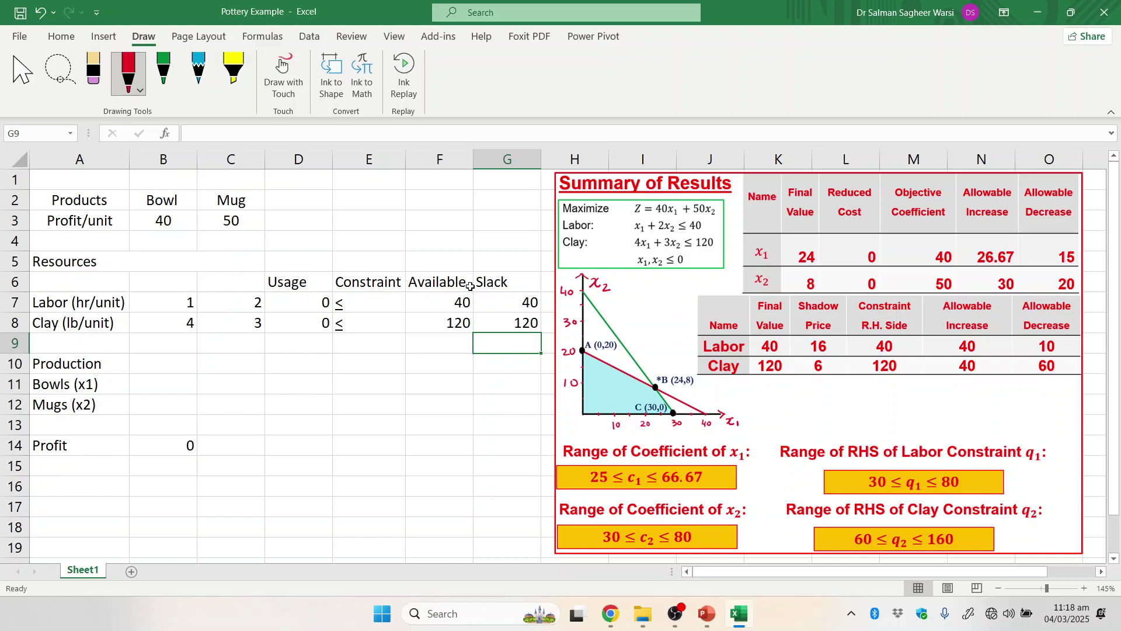
pyautogui.press('Left')
pyautogui.press('Left')
pyautogui.press('Left')
pyautogui.press('Left')
pyautogui.press('Left')
pyautogui.press('Left')
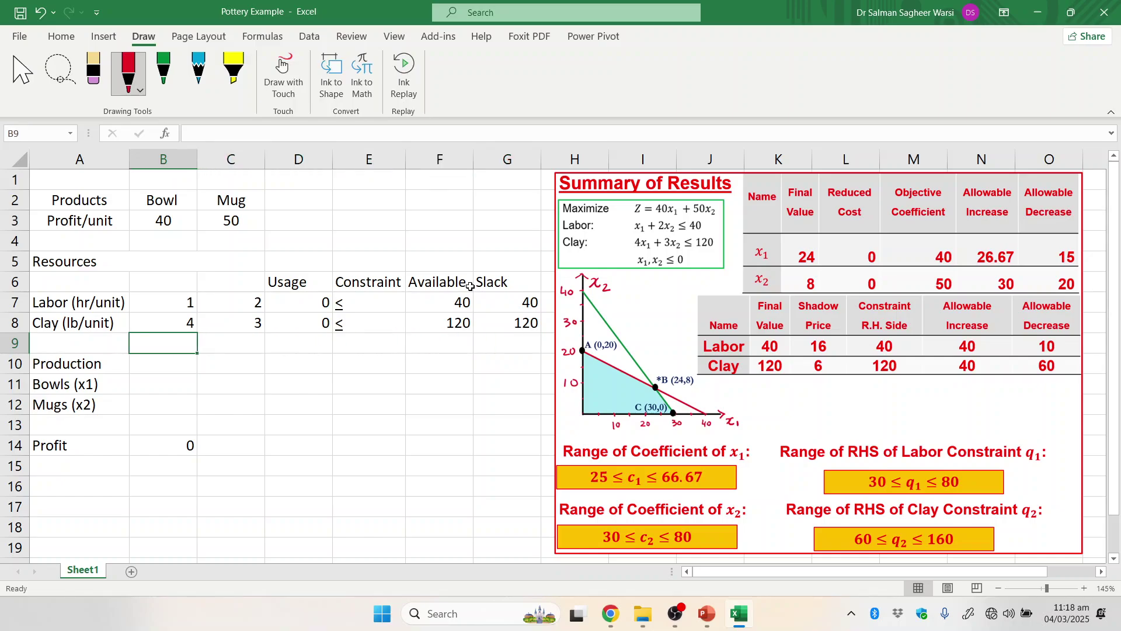
pyautogui.press('Down')
pyautogui.press('Down')
pyautogui.press('Right')
pyautogui.press('Right')
pyautogui.press('Up')
pyautogui.press('Up')
pyautogui.press('Up')
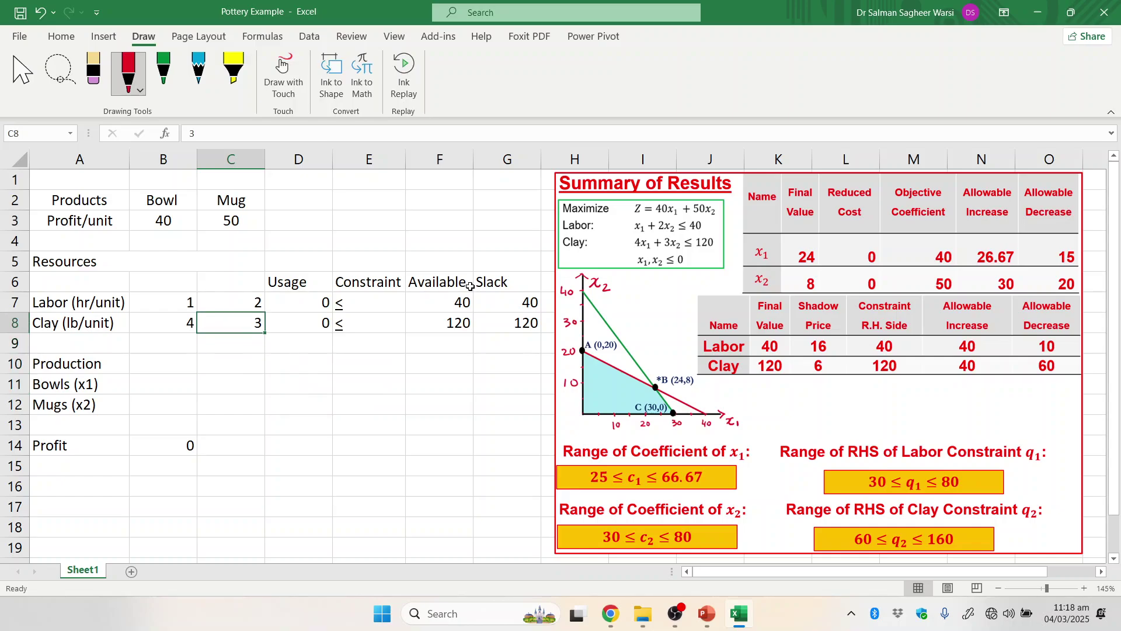
pyautogui.press('Right')
pyautogui.press('Right')
pyautogui.press('Down')
pyautogui.press('Down')
pyautogui.press('Down')
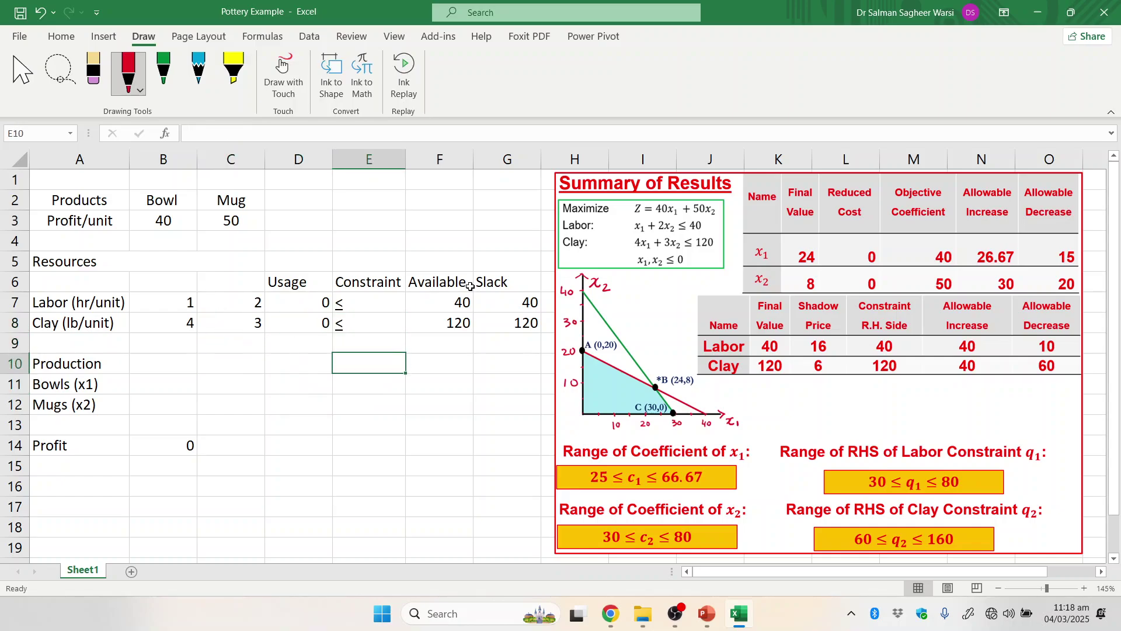
# Open Solver and clear its old objective cell, its old changing variable cells and the existing constraint
pyautogui.click(240, 429)
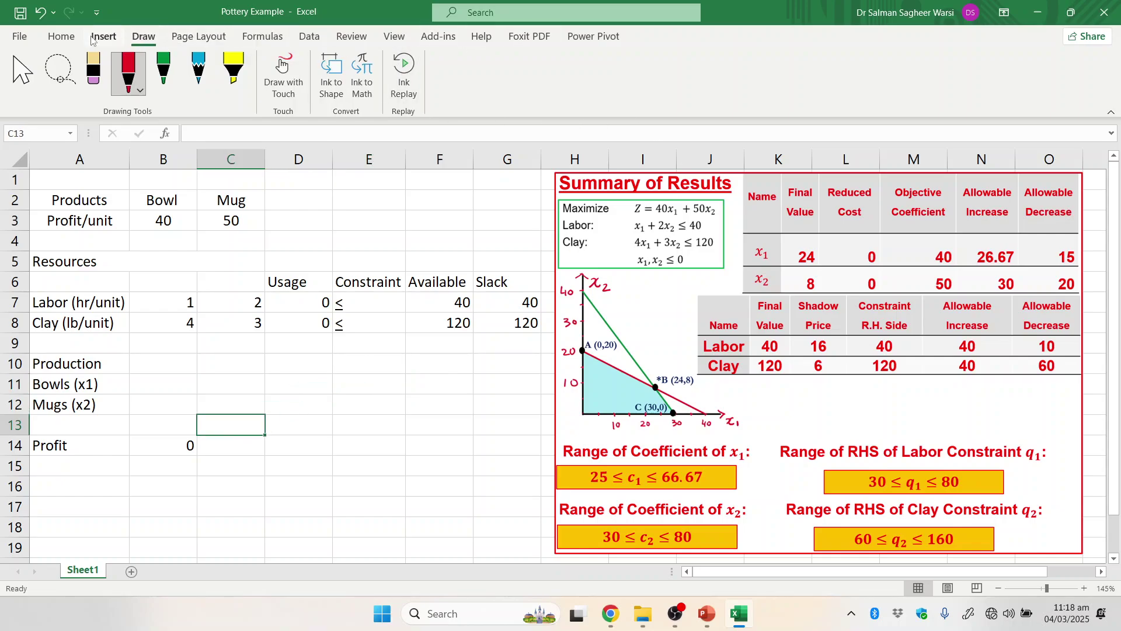
pyautogui.click(310, 36)
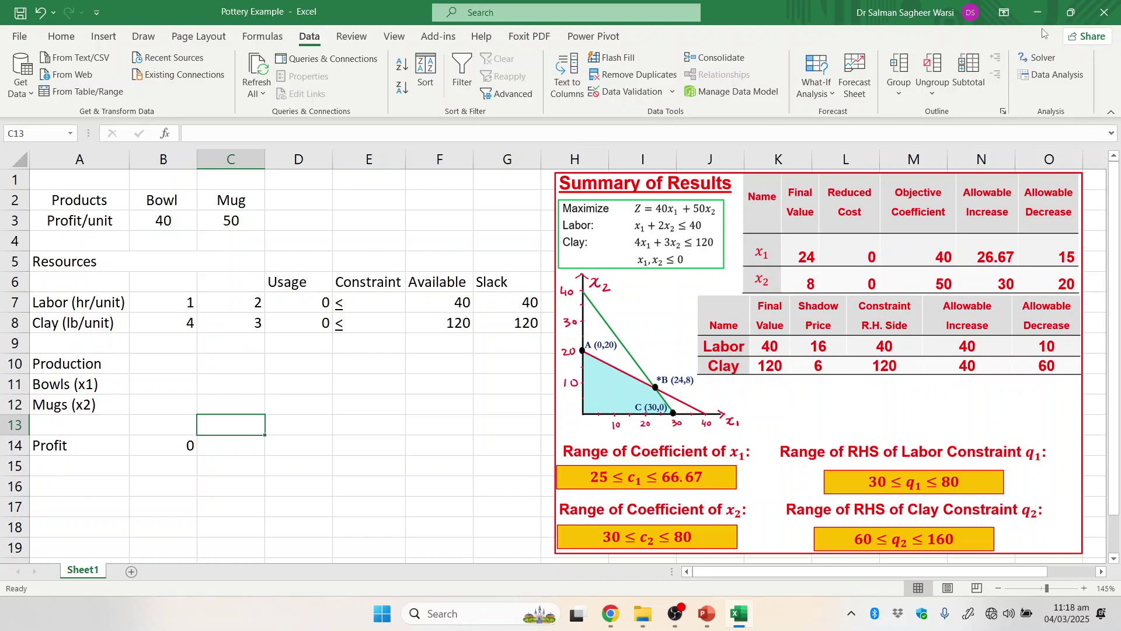
pyautogui.click(1053, 61)
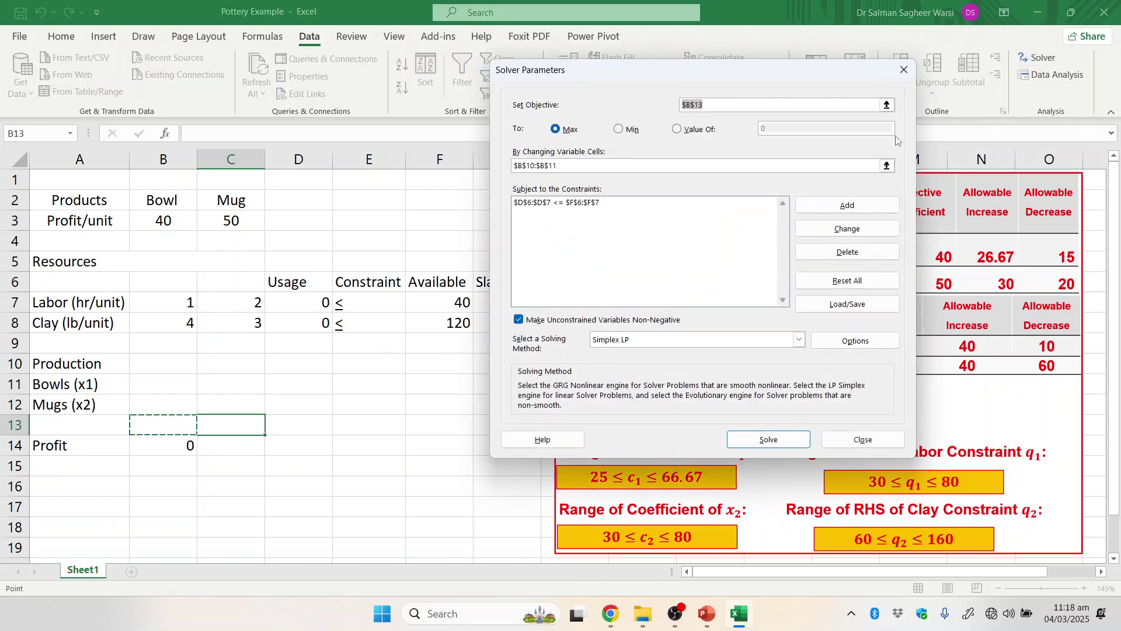
pyautogui.press('Delete')
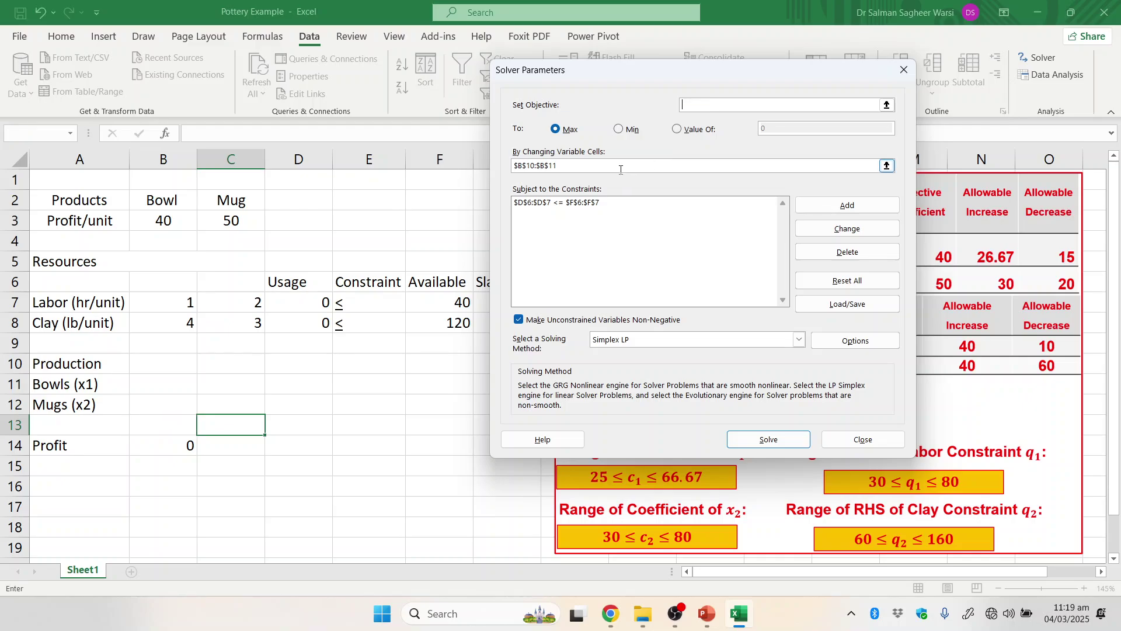
pyautogui.click(619, 166)
pyautogui.press('BackSpace')
pyautogui.press('BackSpace')
pyautogui.press('BackSpace')
pyautogui.press('BackSpace')
pyautogui.press('BackSpace')
pyautogui.press('BackSpace')
pyautogui.press('BackSpace')
pyautogui.press('BackSpace')
pyautogui.press('BackSpace')
pyautogui.press('BackSpace')
pyautogui.press('BackSpace')
pyautogui.click(581, 203)
pyautogui.click(847, 252)
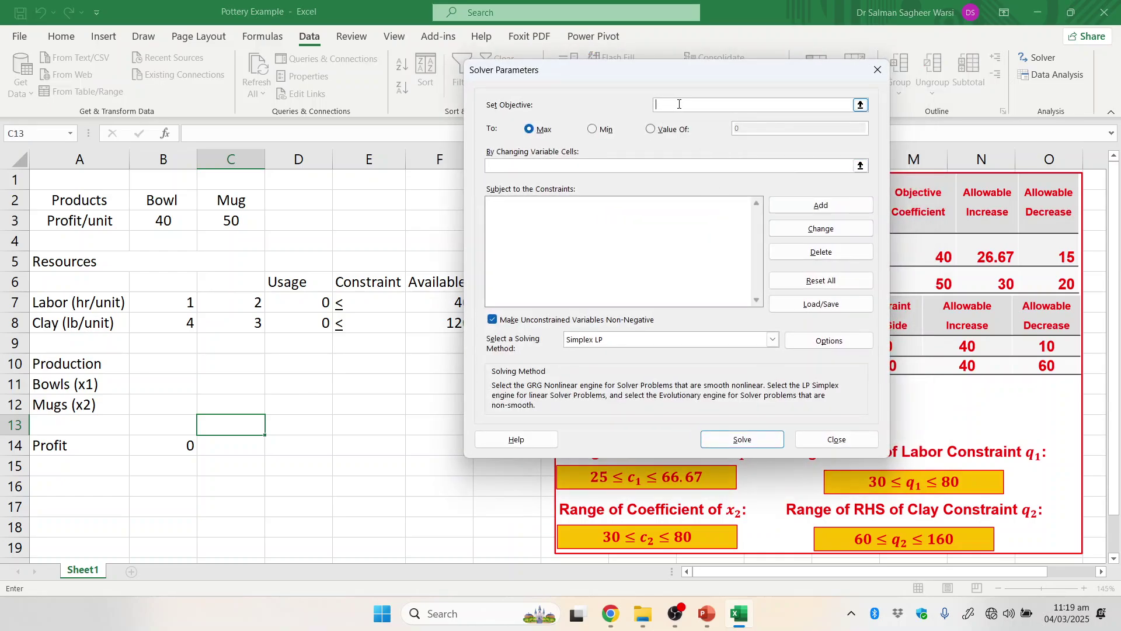
# Set the Solver objective to maximize the profit in $B$14 by changing the production cells $B$11:$B$12
pyautogui.moveTo(684, 79); pyautogui.dragTo(721, 89)
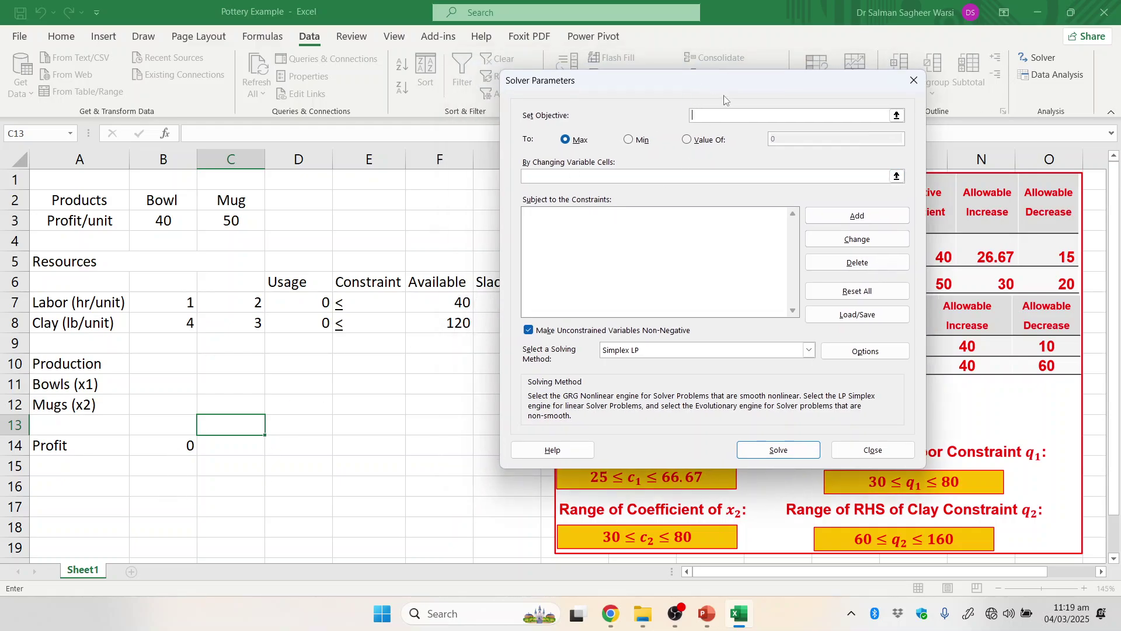
pyautogui.click(164, 447)
pyautogui.click(566, 141)
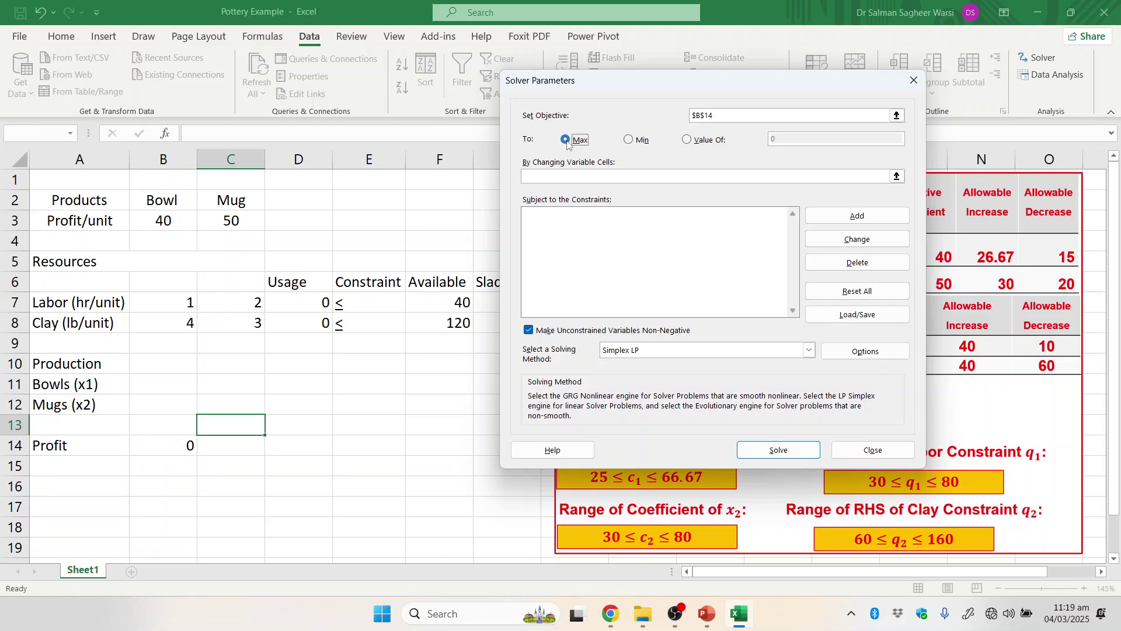
pyautogui.click(564, 177)
pyautogui.moveTo(172, 381); pyautogui.dragTo(170, 405)
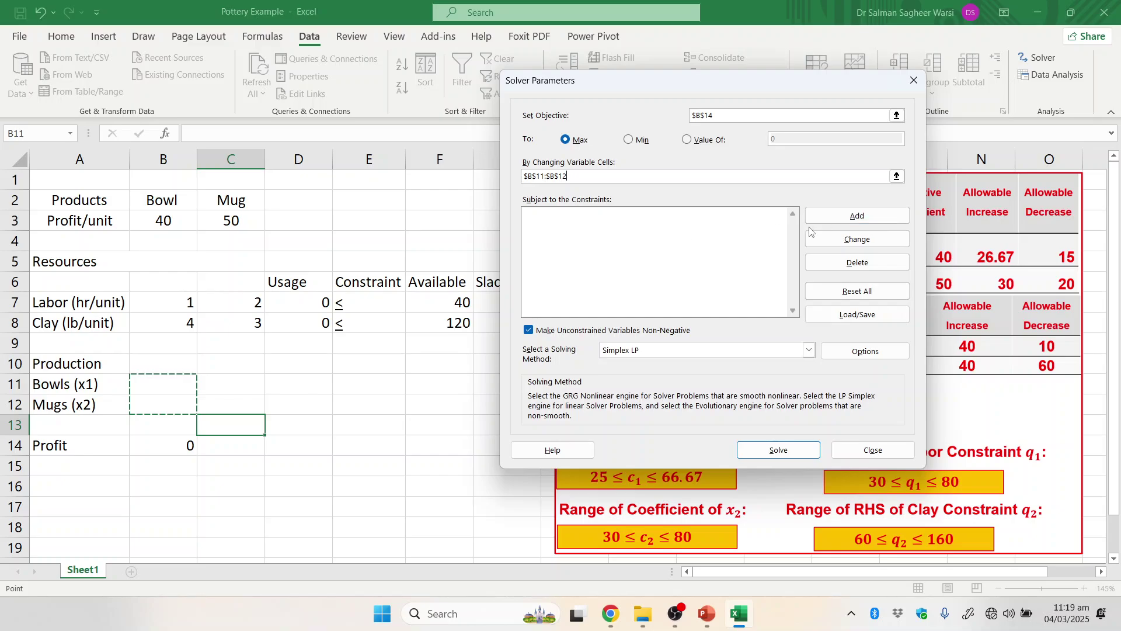
# Add the Solver constraint $D$7:$D$8 <= $F$7:$F$8 so resource usage stays within the available amounts
pyautogui.click(853, 216)
pyautogui.moveTo(663, 236); pyautogui.dragTo(716, 241)
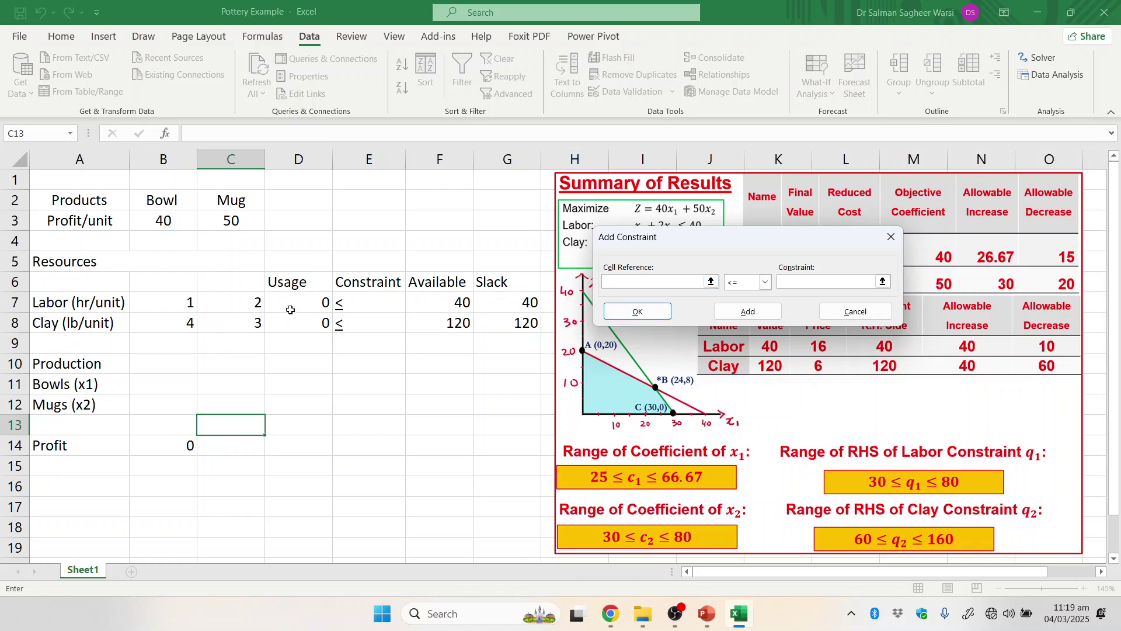
pyautogui.moveTo(294, 305); pyautogui.dragTo(297, 321)
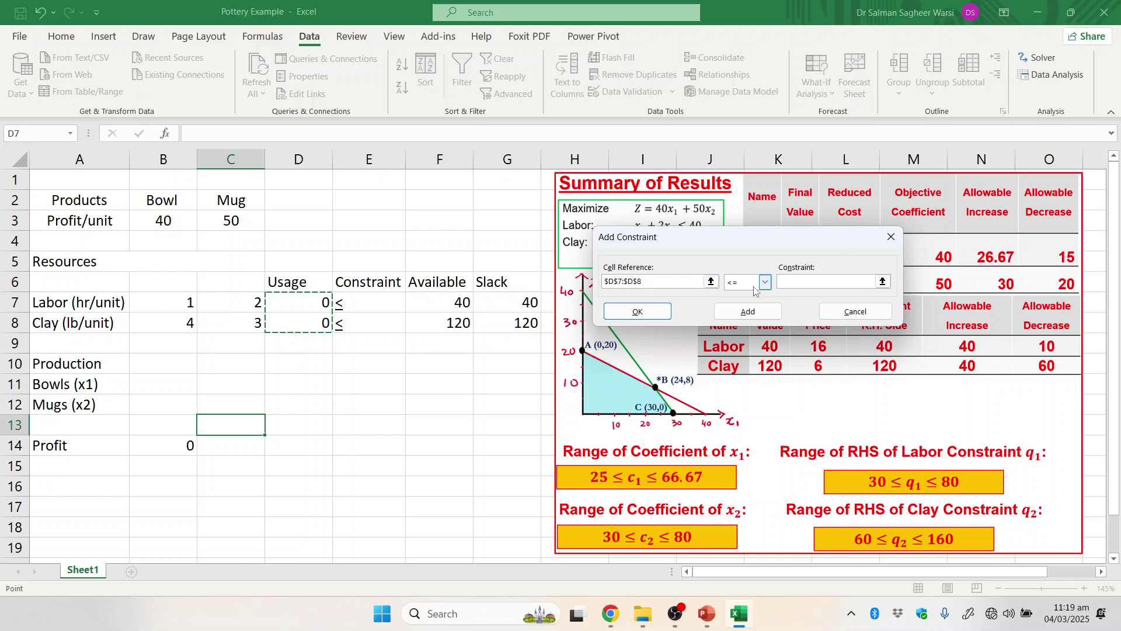
pyautogui.click(828, 286)
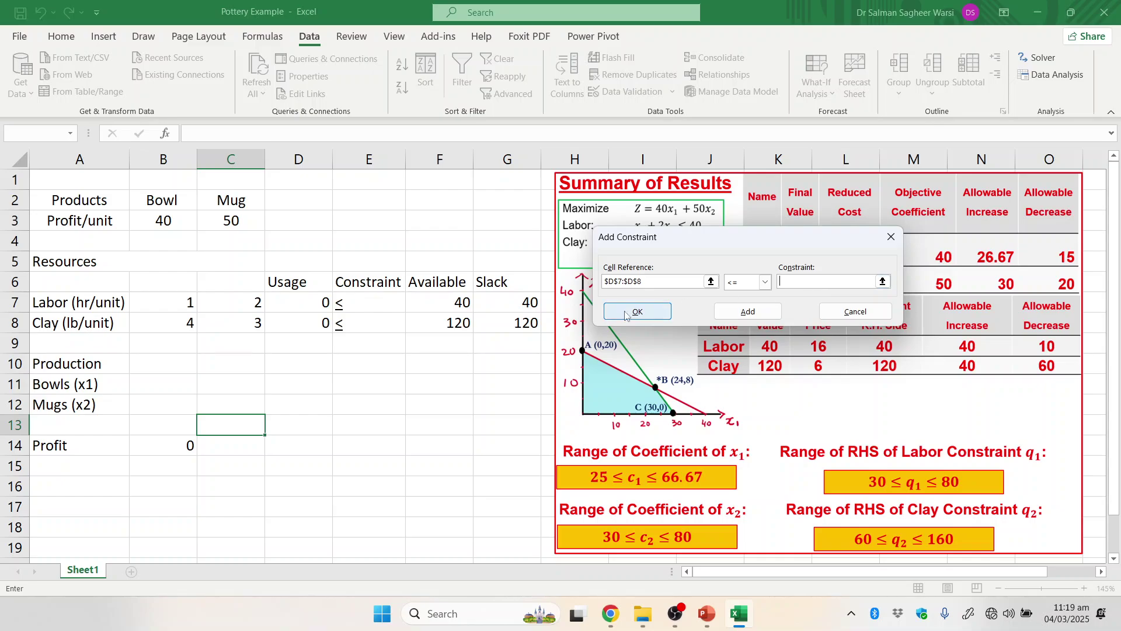
pyautogui.moveTo(426, 300); pyautogui.dragTo(426, 321)
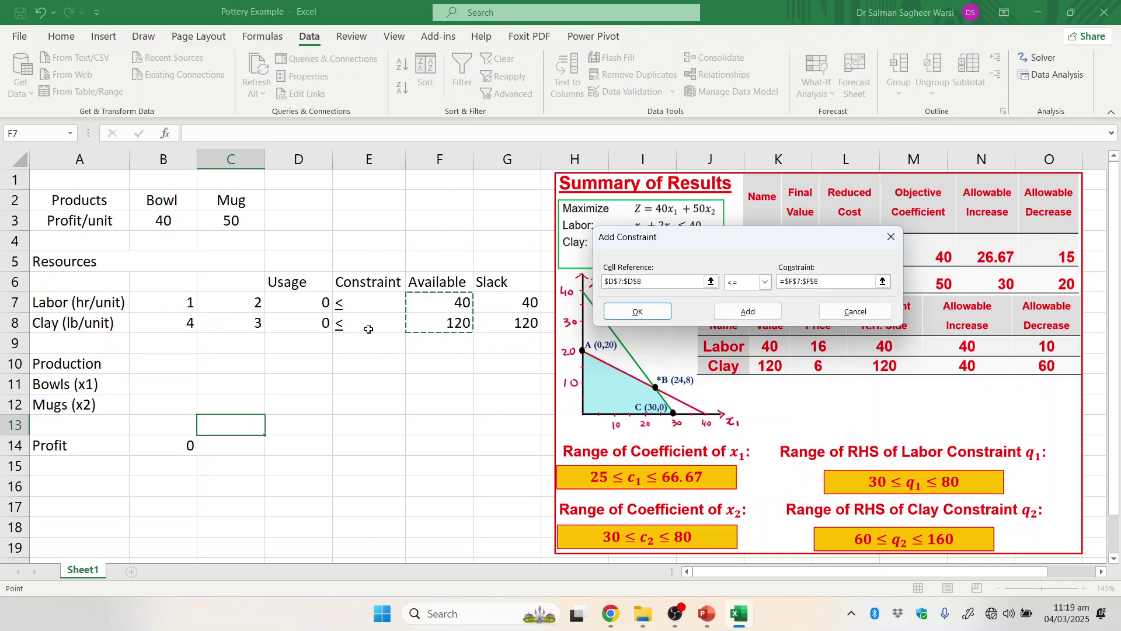
pyautogui.click(637, 311)
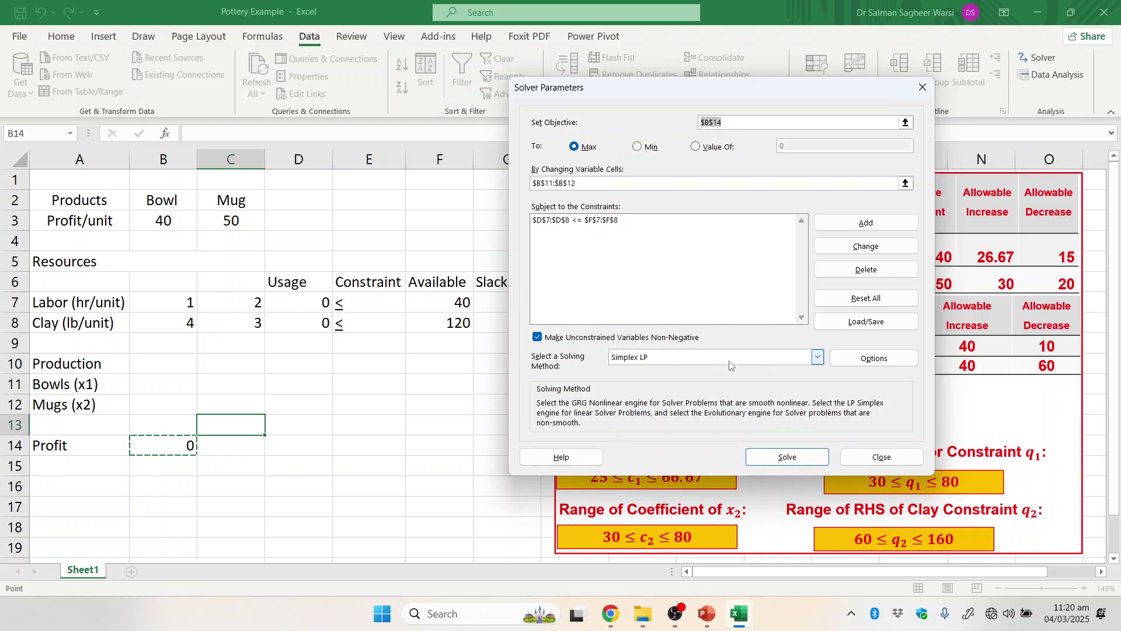
# Solve the model with the Simplex LP method, keeping the Solver solution and generating a Sensitivity report
pyautogui.click(655, 359)
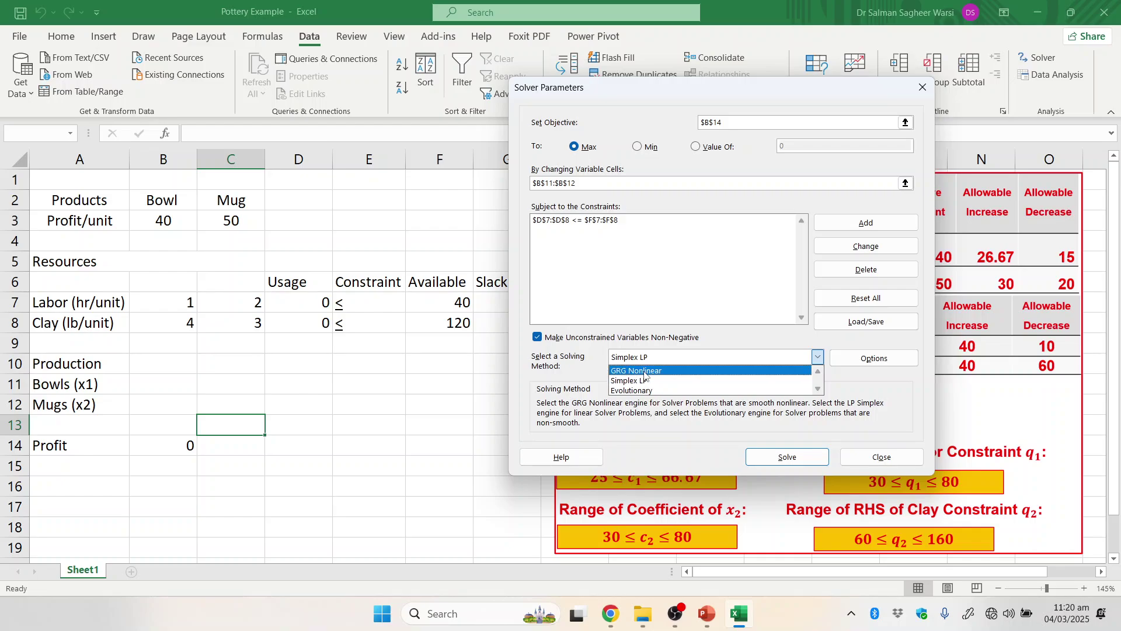
pyautogui.click(641, 382)
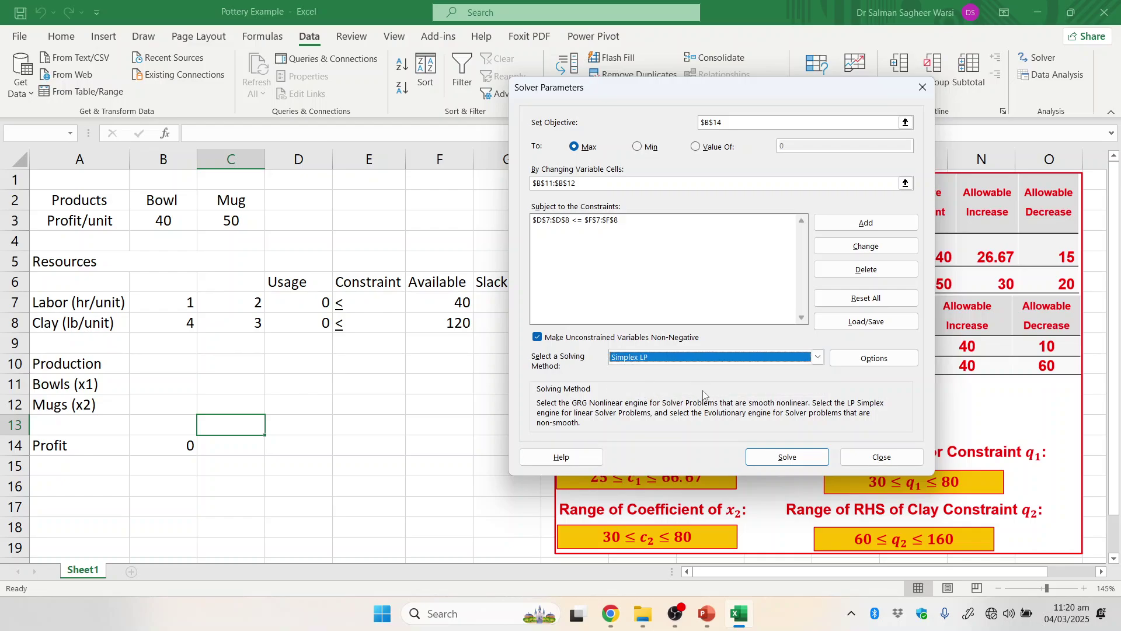
pyautogui.click(780, 458)
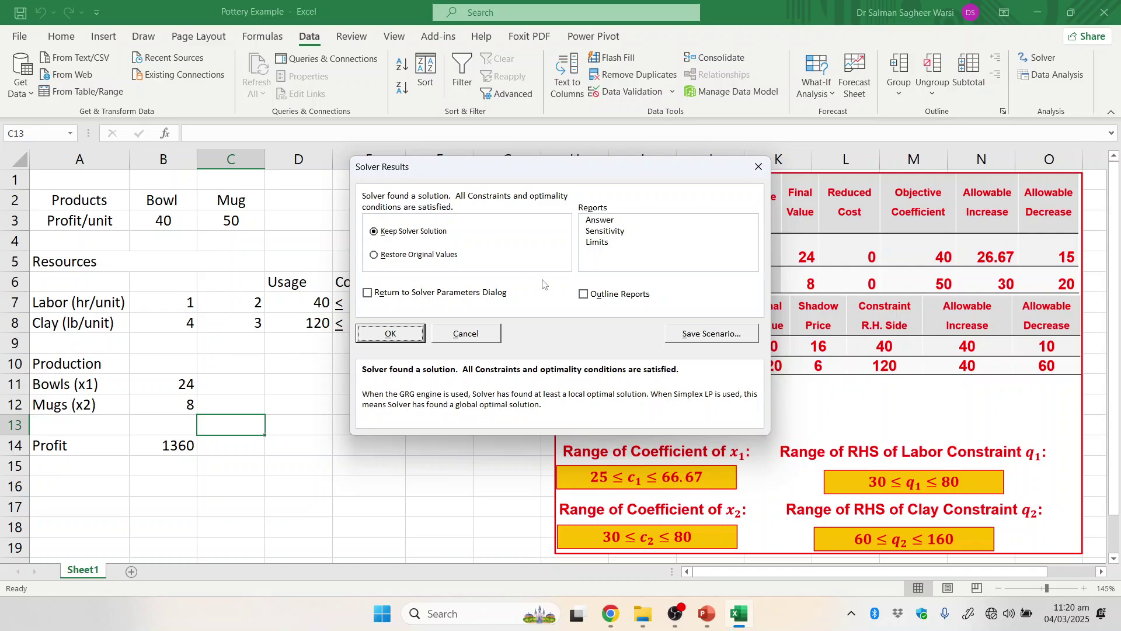
pyautogui.click(595, 232)
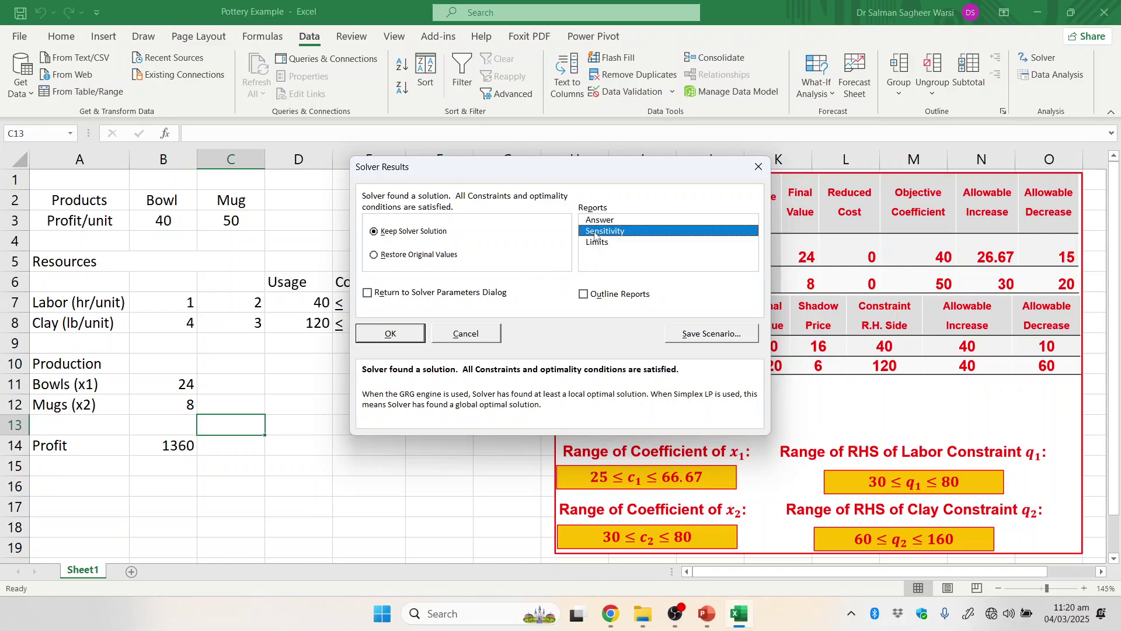
pyautogui.click(391, 334)
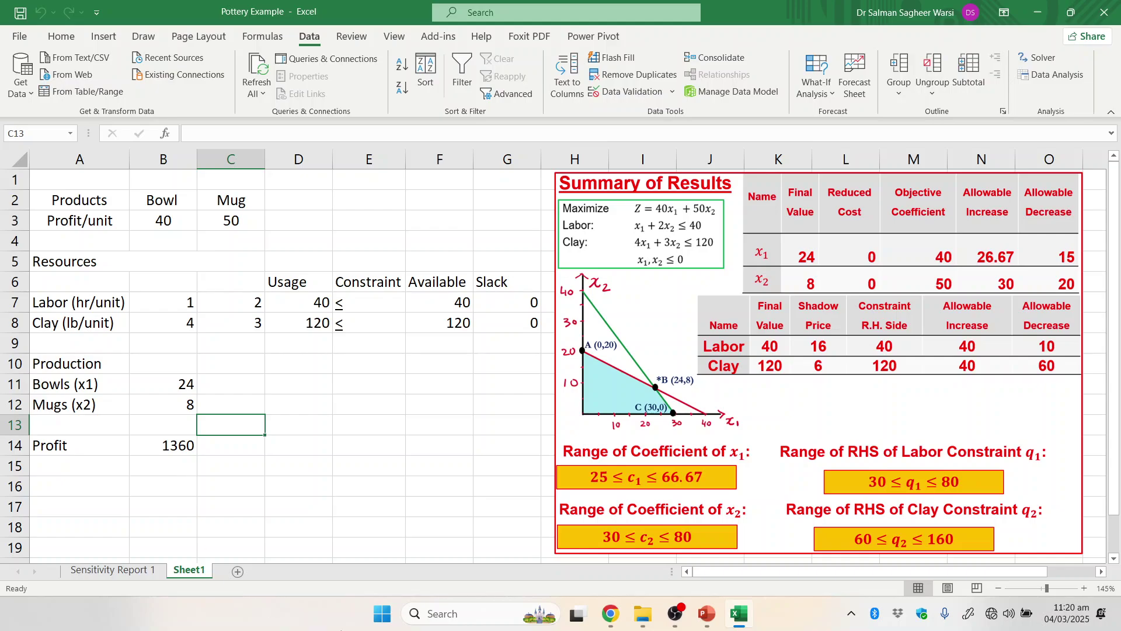
# Circle the production quantities in B11:B12 in red ink with arrows to their labels, and check the slack formulas in G7 and G8
pyautogui.moveTo(219, 369)
pyautogui.mouseDown()
pyautogui.moveTo(159, 403)
pyautogui.moveTo(219, 373)
pyautogui.mouseUp()
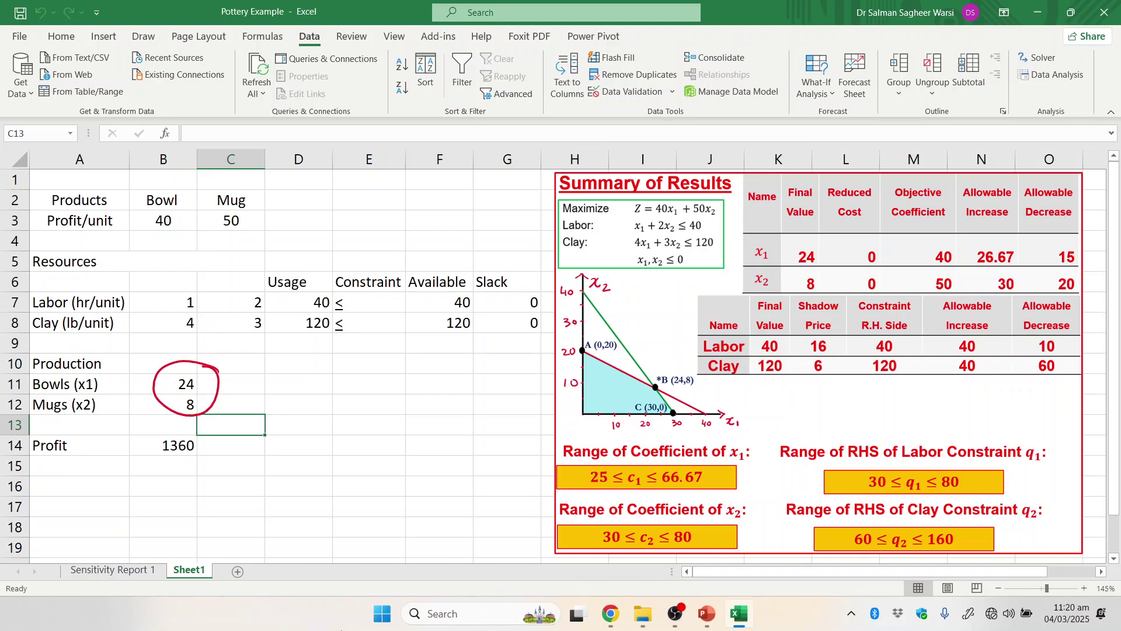
pyautogui.moveTo(153, 385)
pyautogui.mouseDown()
pyautogui.moveTo(105, 388)
pyautogui.moveTo(105, 410)
pyautogui.mouseUp()
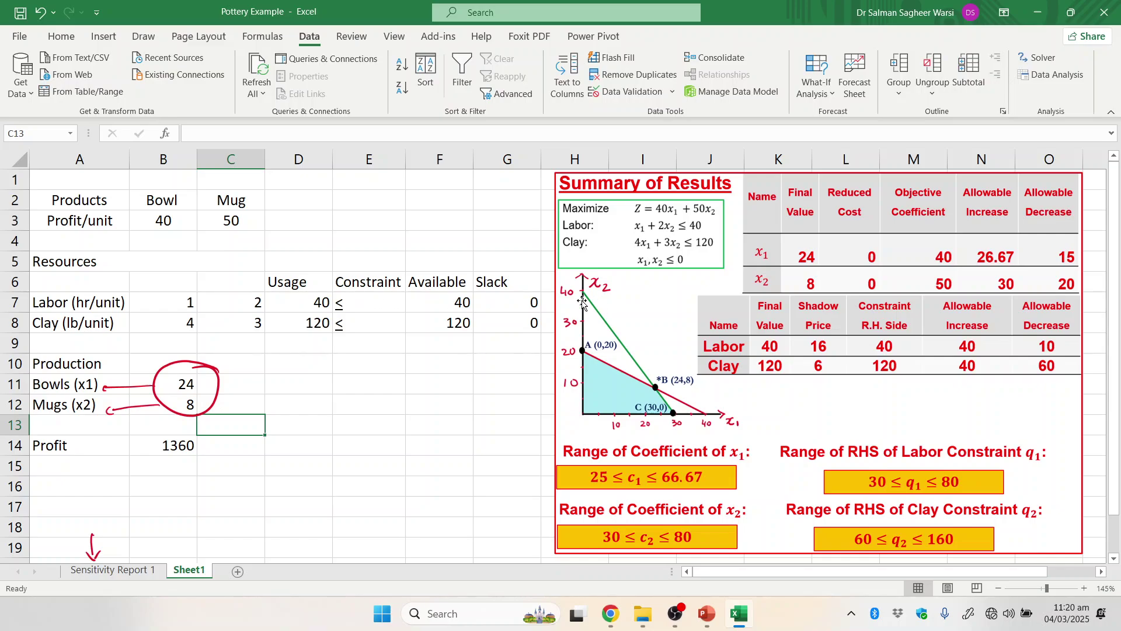
pyautogui.click(517, 305)
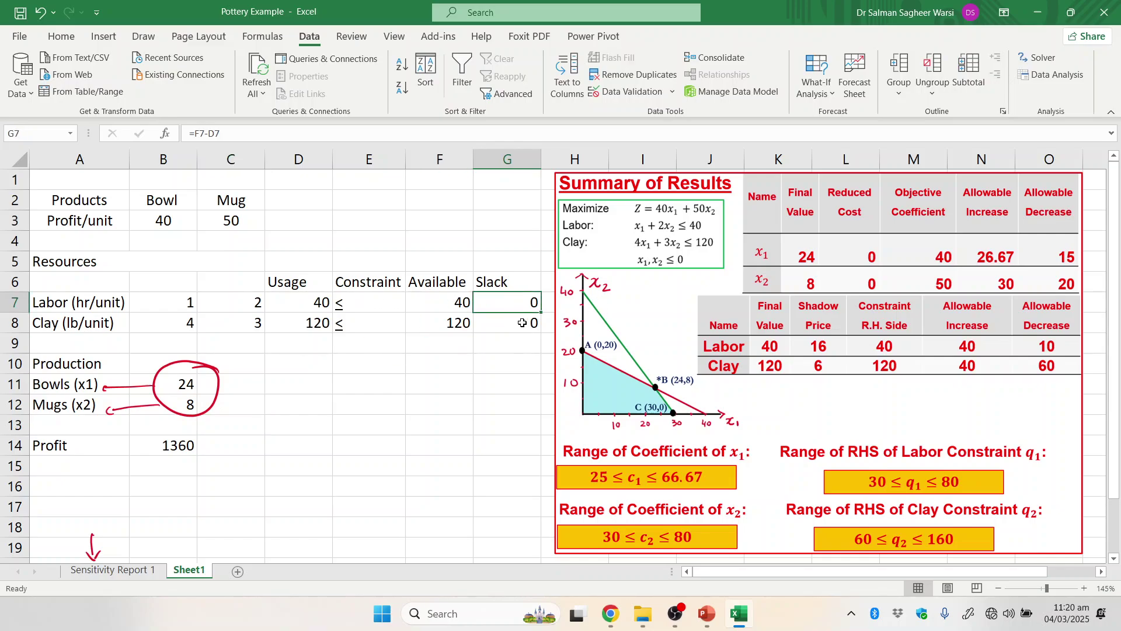
pyautogui.click(522, 322)
pyautogui.click(518, 297)
pyautogui.click(506, 324)
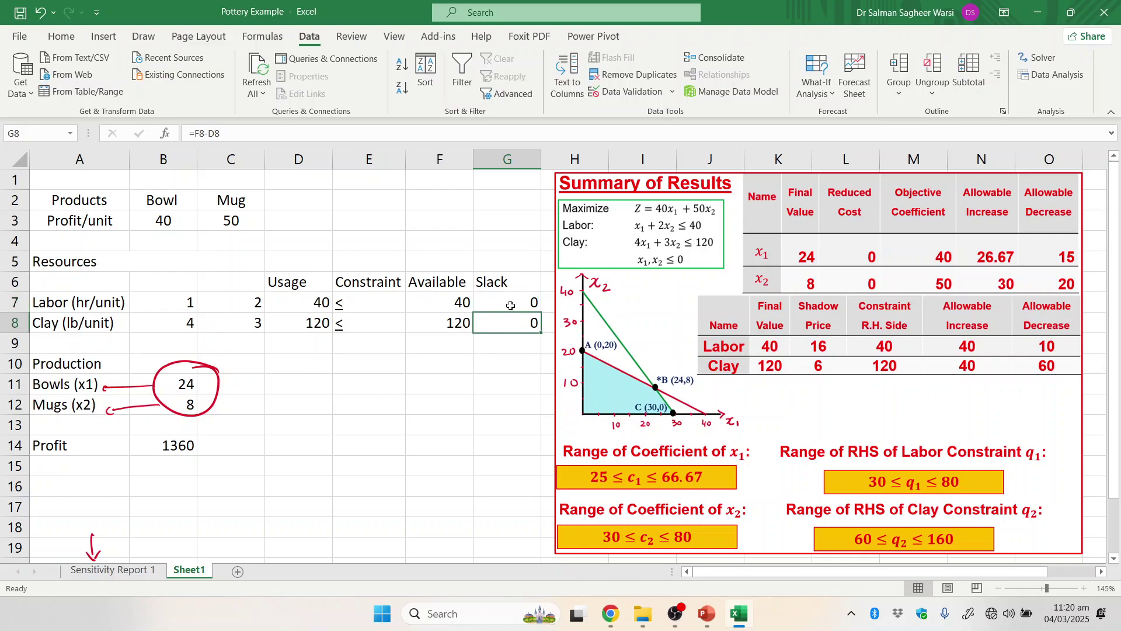
# Copy the Summary of Results picture onto the Sensitivity Report 1 sheet, place it beside the report tables and enlarge it
pyautogui.click(624, 323)
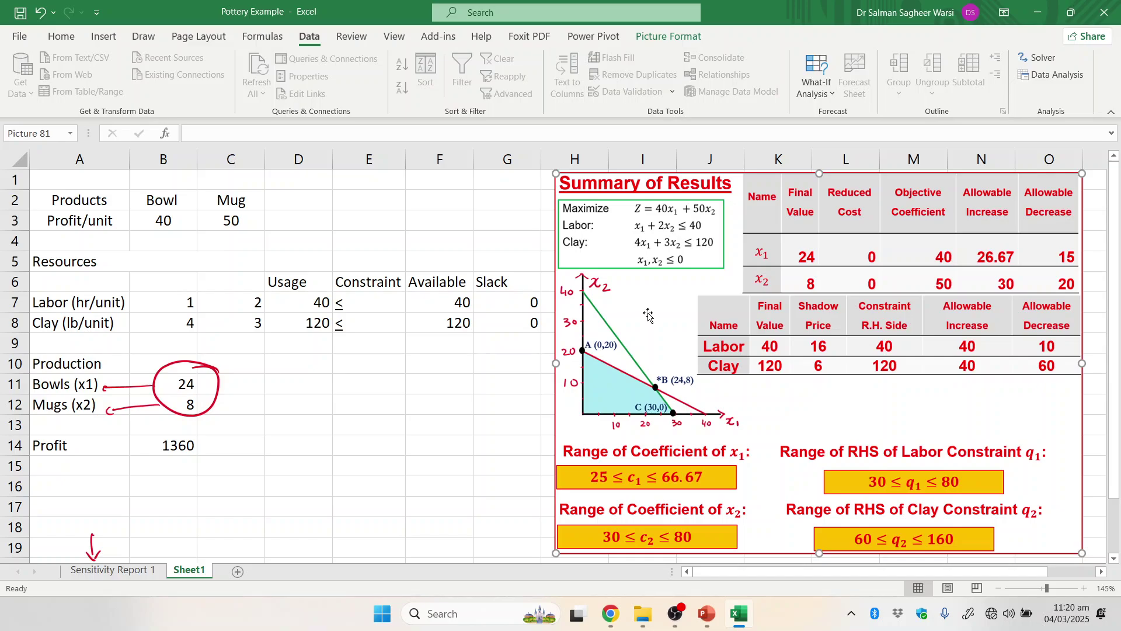
pyautogui.click(122, 576)
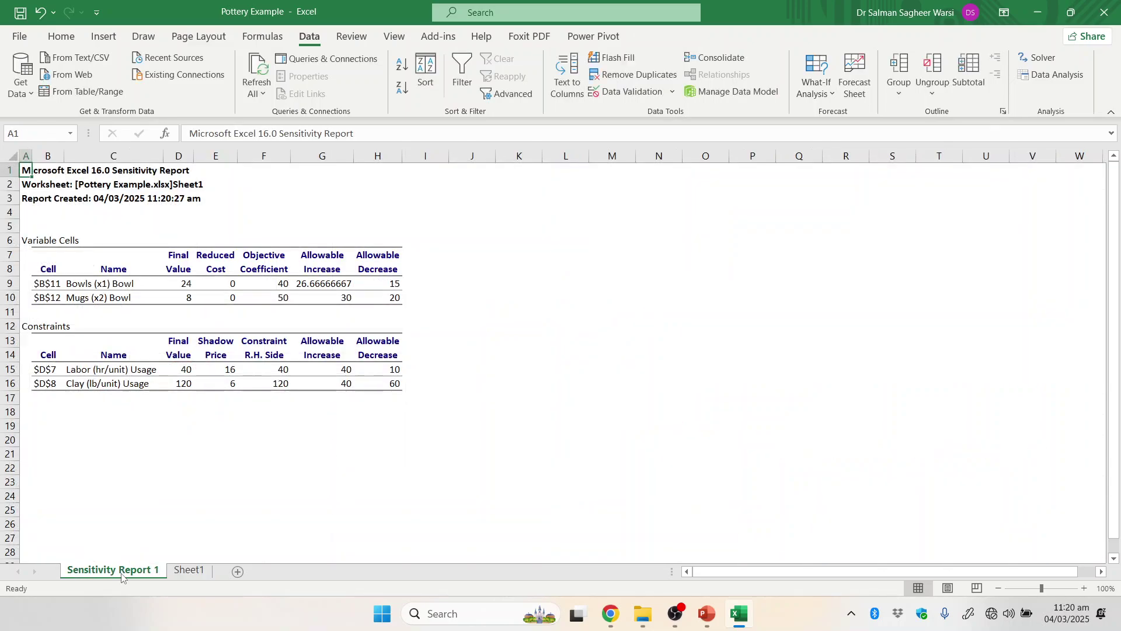
pyautogui.hotkey('ctrl', 'v')
pyautogui.moveTo(243, 352); pyautogui.dragTo(682, 357)
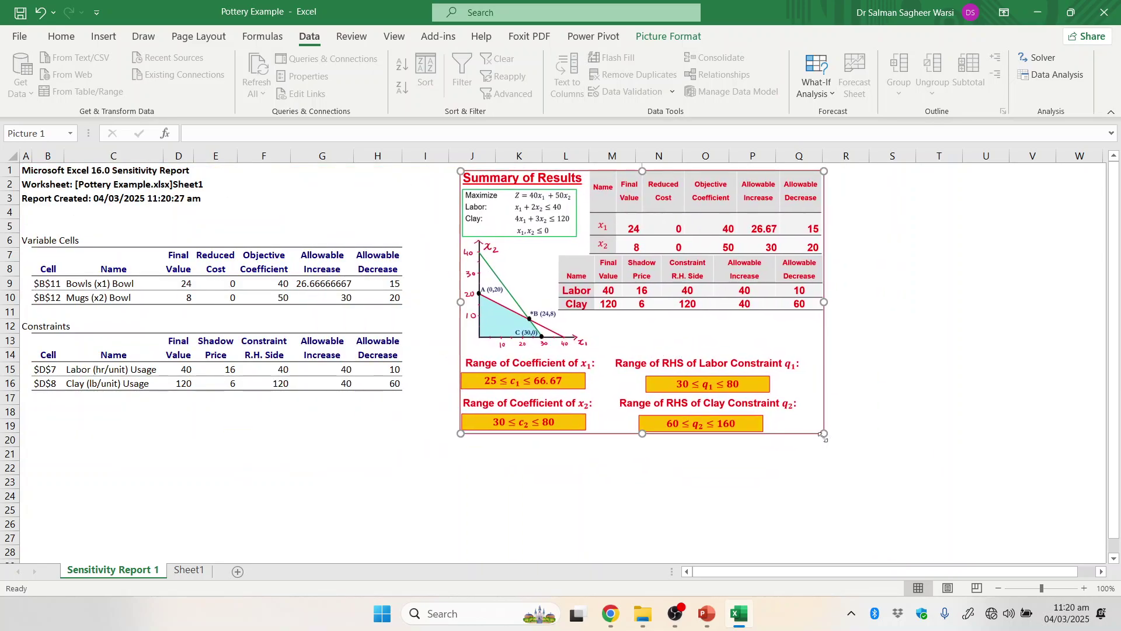
pyautogui.moveTo(829, 438); pyautogui.dragTo(886, 478)
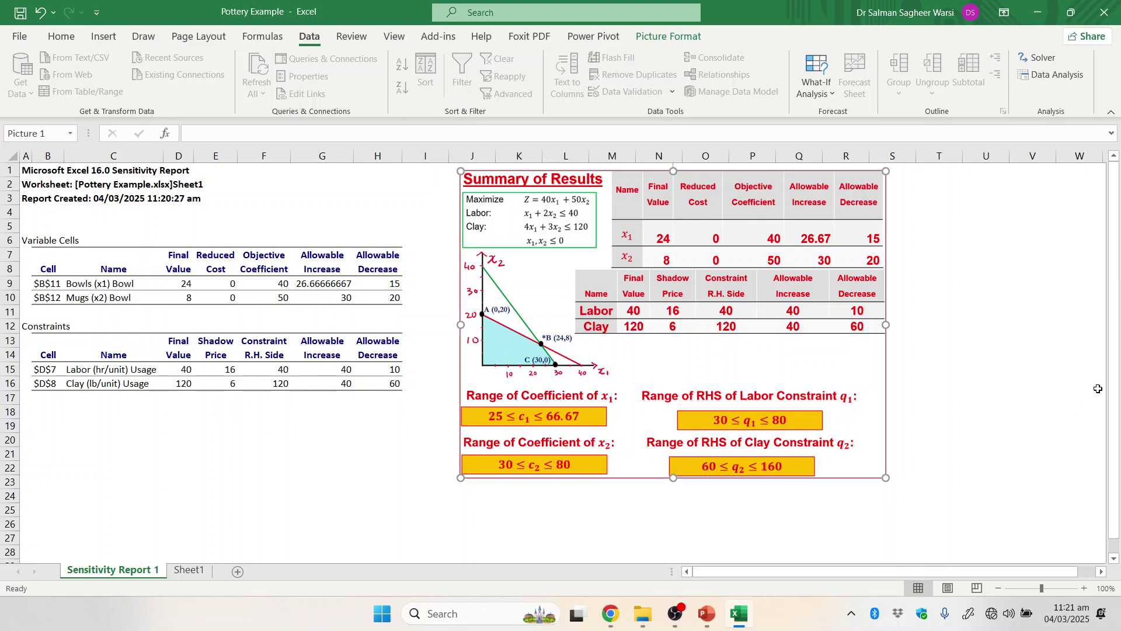
# Mark the bowl and mug final values in red ink in both the sensitivity report and the summary picture
pyautogui.moveTo(168, 282); pyautogui.dragTo(186, 277)
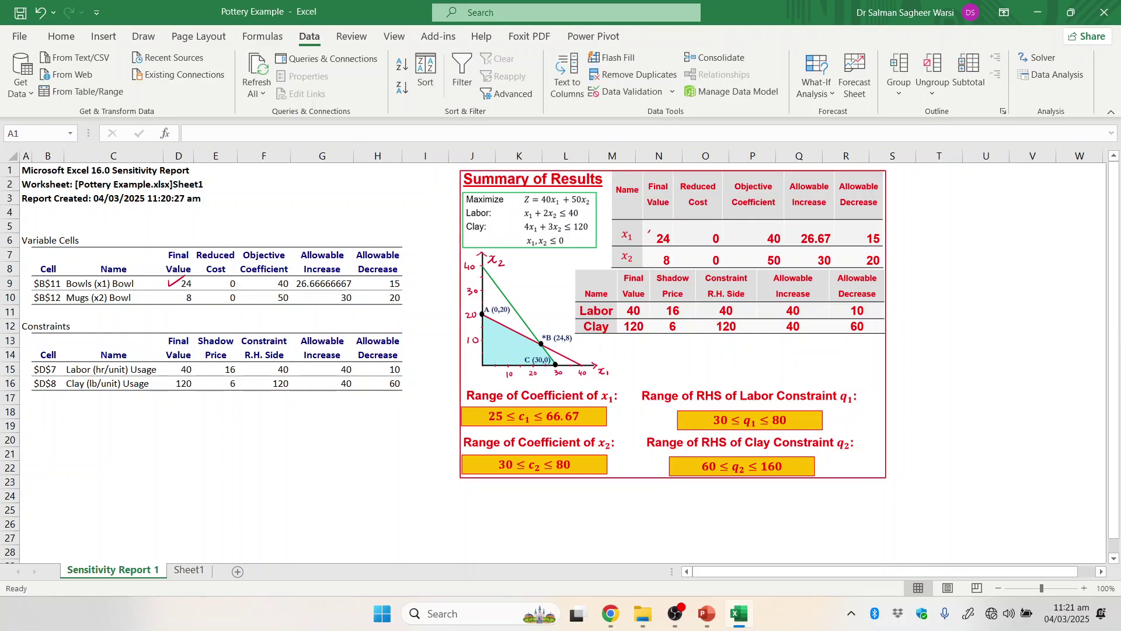
pyautogui.moveTo(649, 232); pyautogui.dragTo(675, 223)
pyautogui.moveTo(192, 290); pyautogui.dragTo(179, 292)
pyautogui.moveTo(666, 249)
pyautogui.mouseDown()
pyautogui.moveTo(666, 268)
pyautogui.moveTo(680, 251)
pyautogui.mouseUp()
# Circle the reduced costs and tick the objective coefficients in red ink in both the sensitivity report and the summary picture
pyautogui.moveTo(226, 273); pyautogui.dragTo(239, 279)
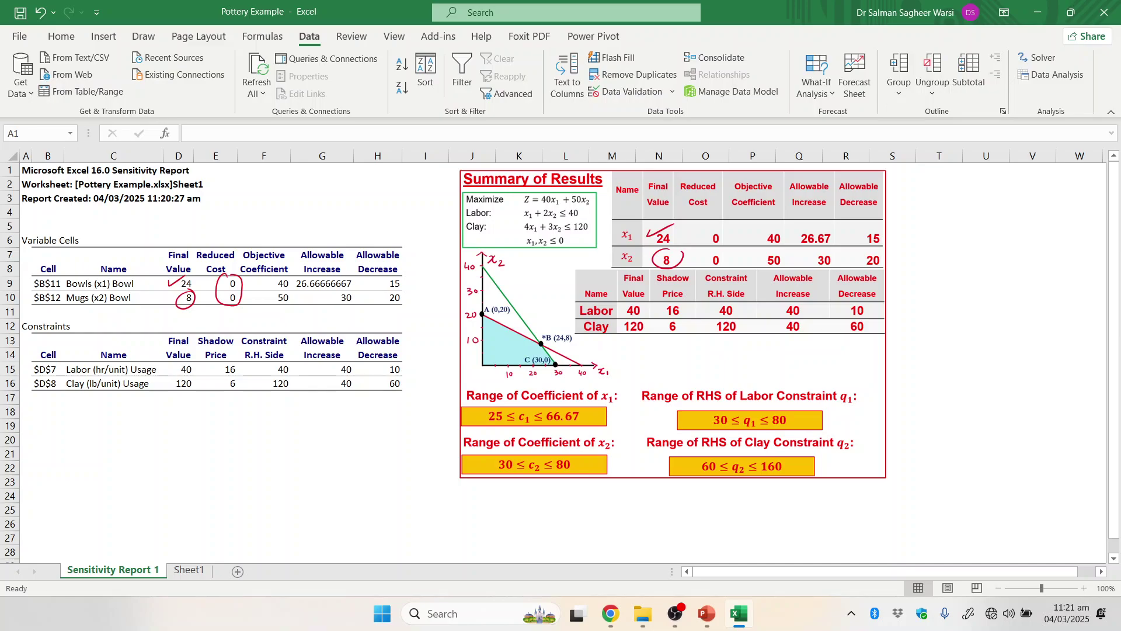
pyautogui.moveTo(715, 224)
pyautogui.mouseDown()
pyautogui.moveTo(693, 229)
pyautogui.moveTo(735, 248)
pyautogui.moveTo(709, 224)
pyautogui.mouseUp()
pyautogui.moveTo(262, 283)
pyautogui.mouseDown()
pyautogui.moveTo(274, 280)
pyautogui.moveTo(266, 303)
pyautogui.moveTo(275, 294)
pyautogui.mouseUp()
pyautogui.moveTo(757, 232)
pyautogui.mouseDown()
pyautogui.moveTo(771, 231)
pyautogui.moveTo(764, 254)
pyautogui.mouseUp()
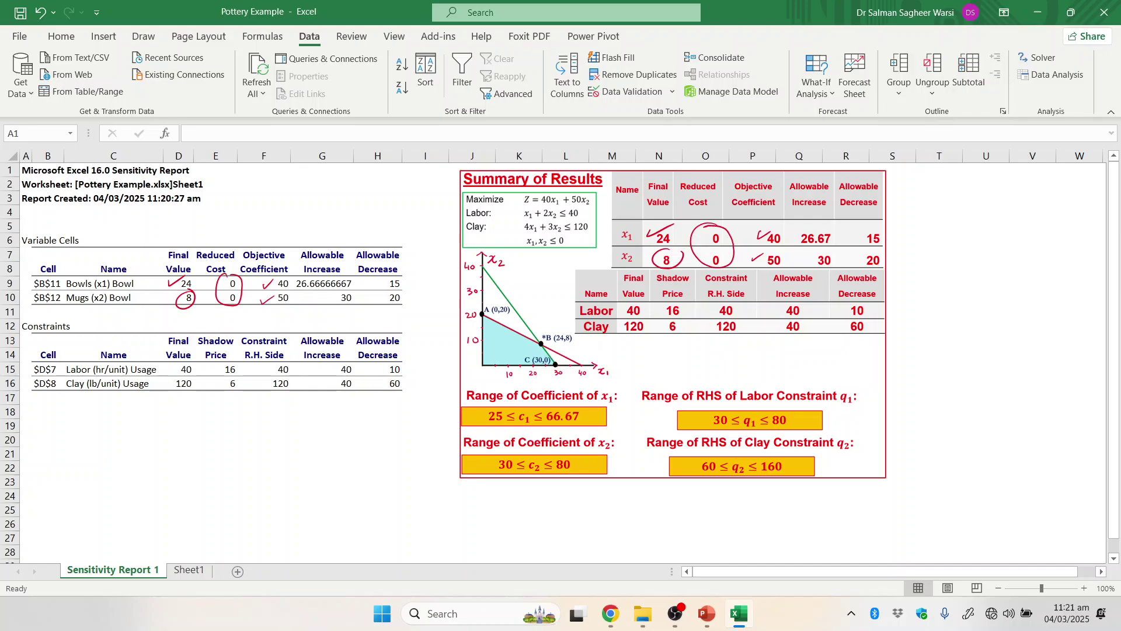